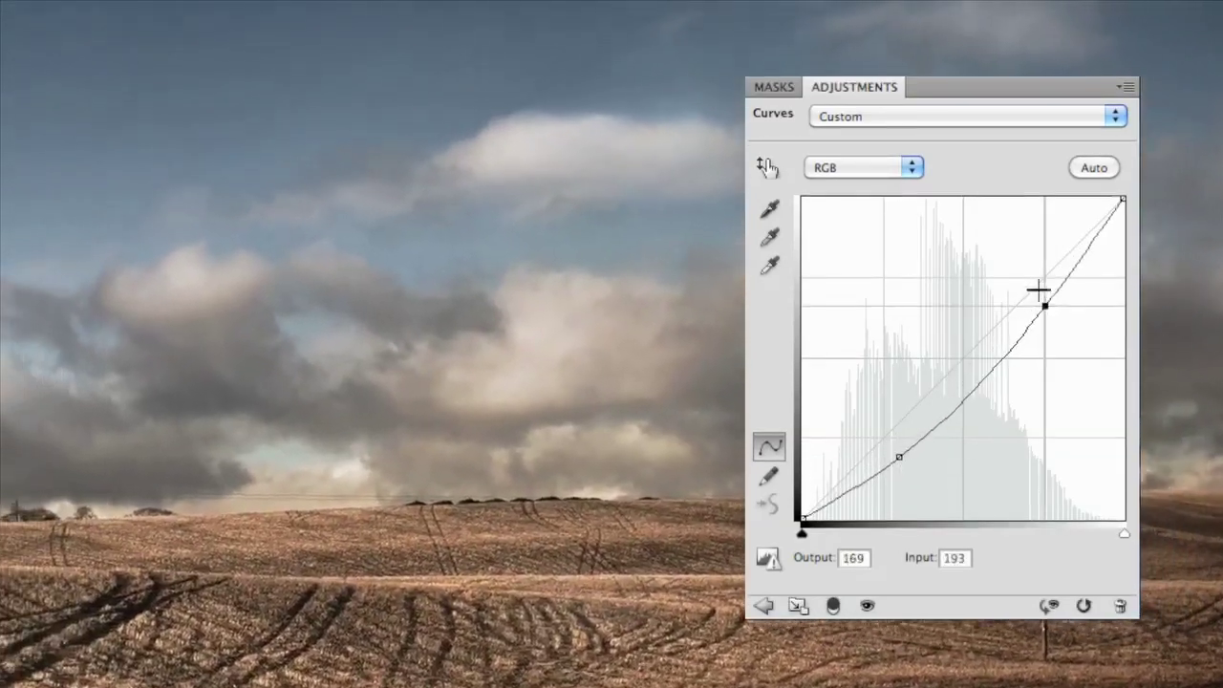
# Drag the upper Curves point up and left to brighten the cloudy farmland photo.
pyautogui.moveTo(1045, 305); pyautogui.dragTo(1009, 265)
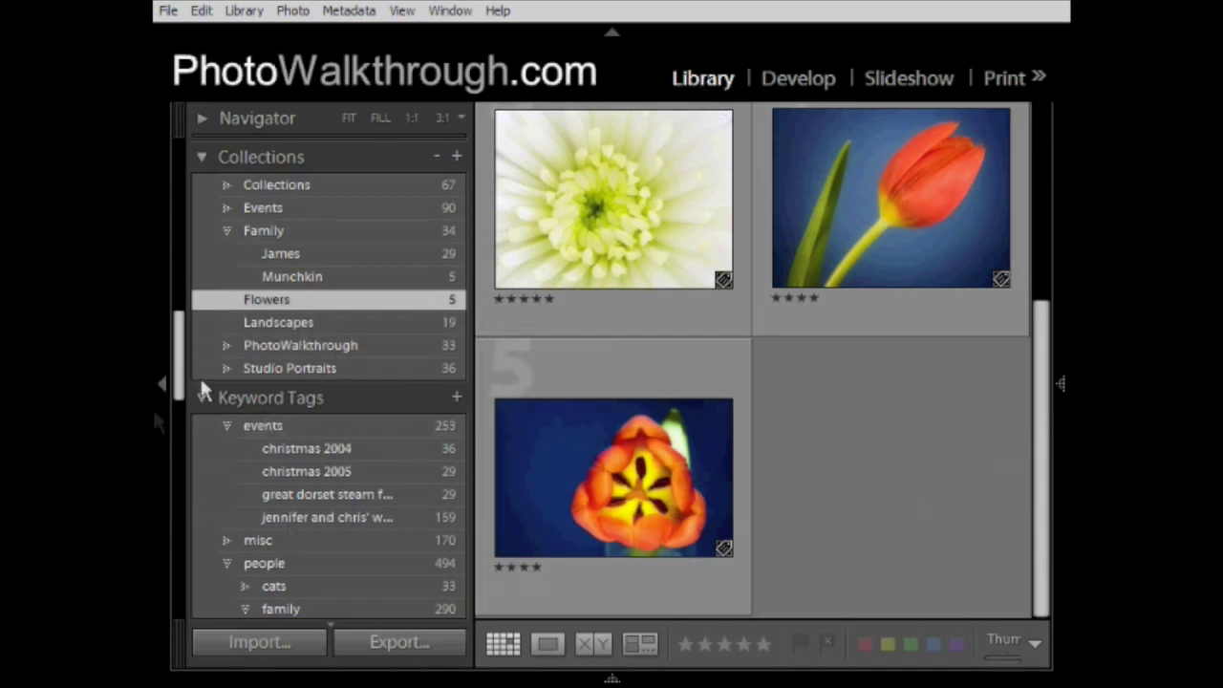
# Scroll the left panel up to Library, briefly expanding then collapsing Navigator and Find options.
pyautogui.moveTo(179, 367); pyautogui.dragTo(185, 248)
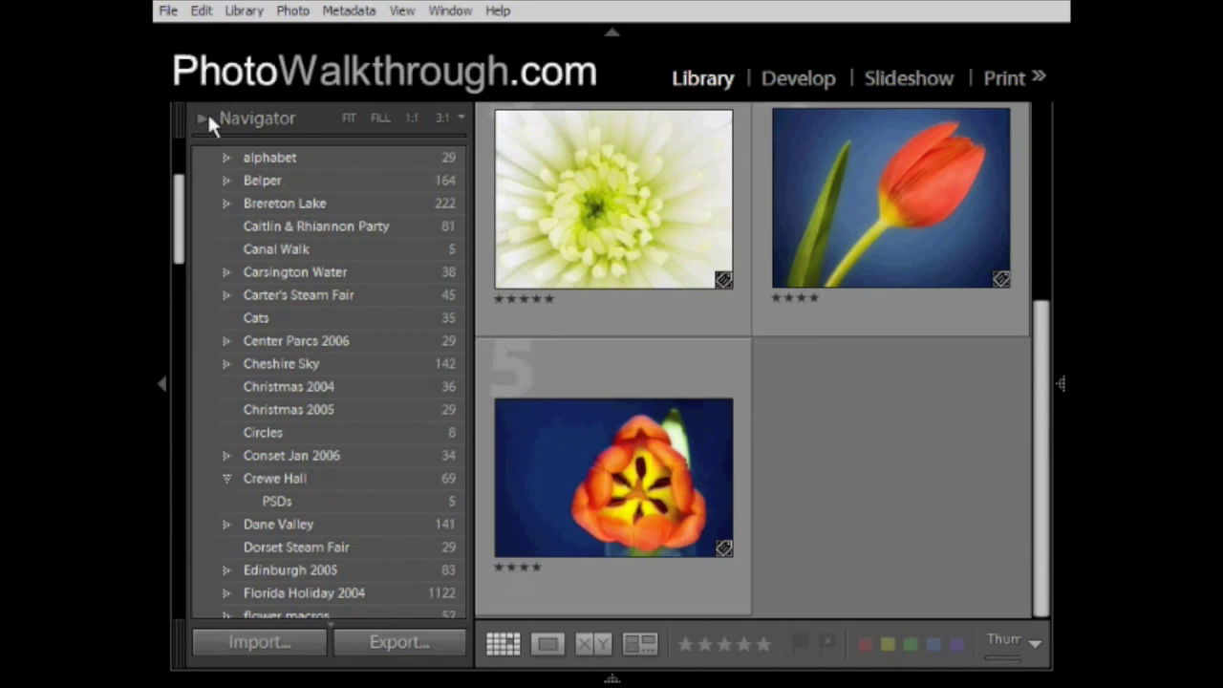
pyautogui.click(208, 118)
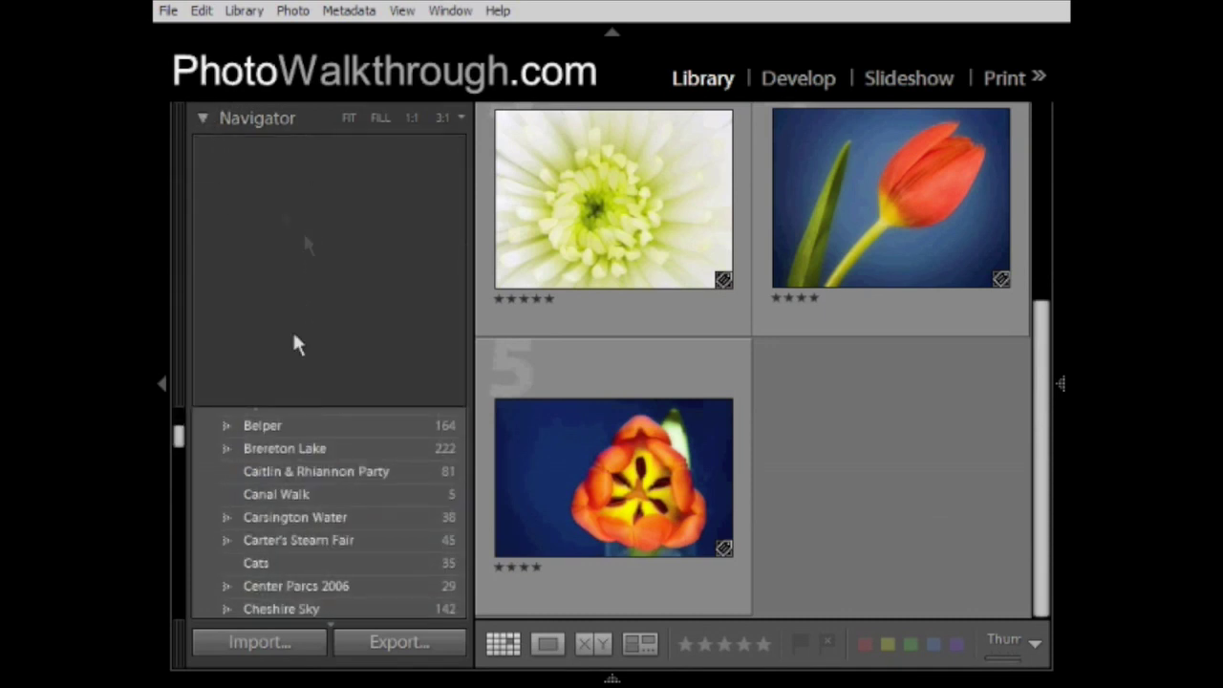
pyautogui.click(206, 116)
pyautogui.scroll(2, 210, 165)
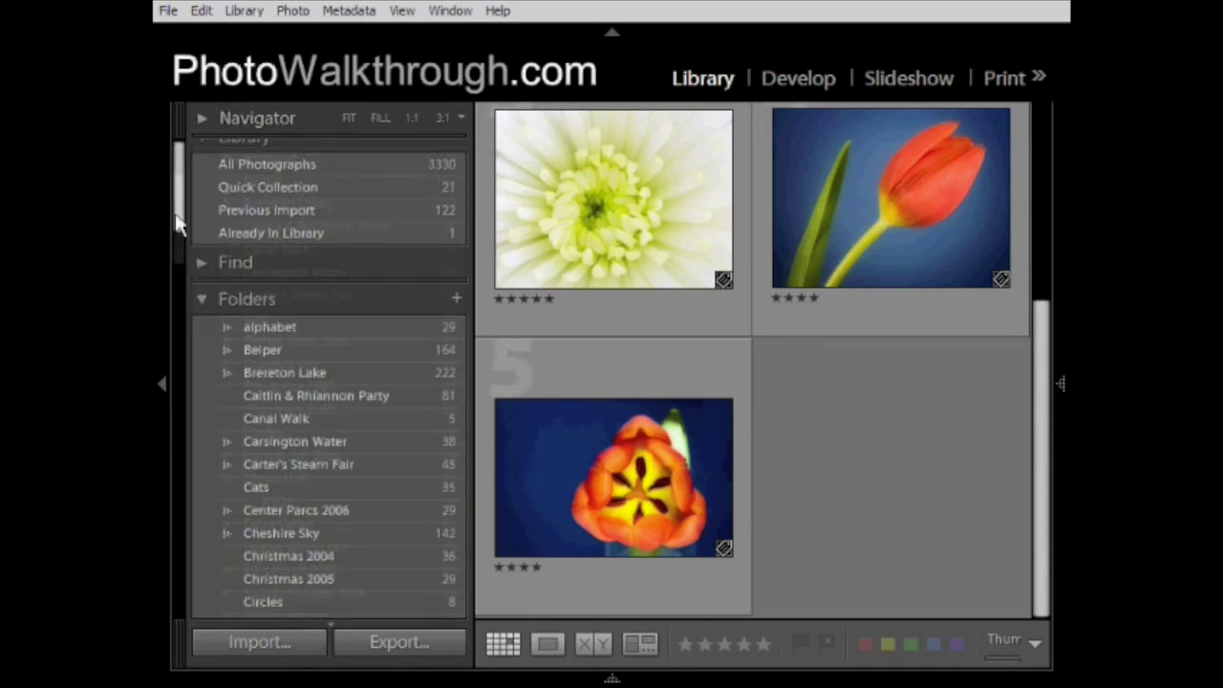
pyautogui.scroll(1, 177, 225)
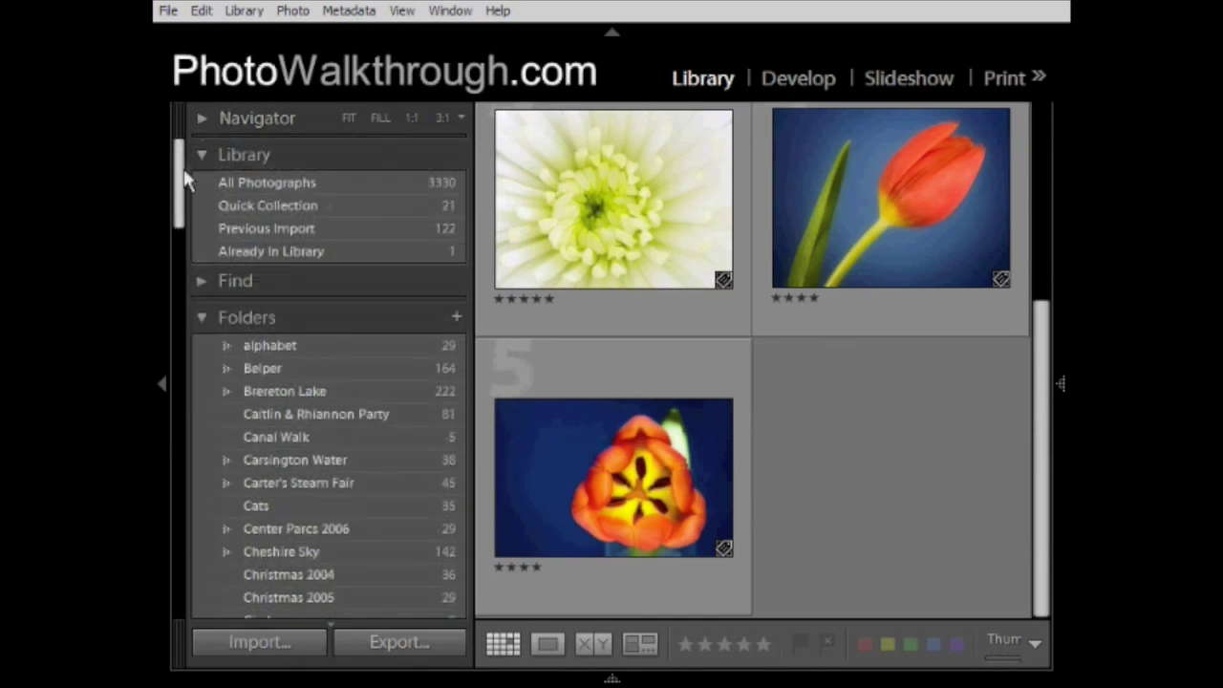
pyautogui.click(229, 280)
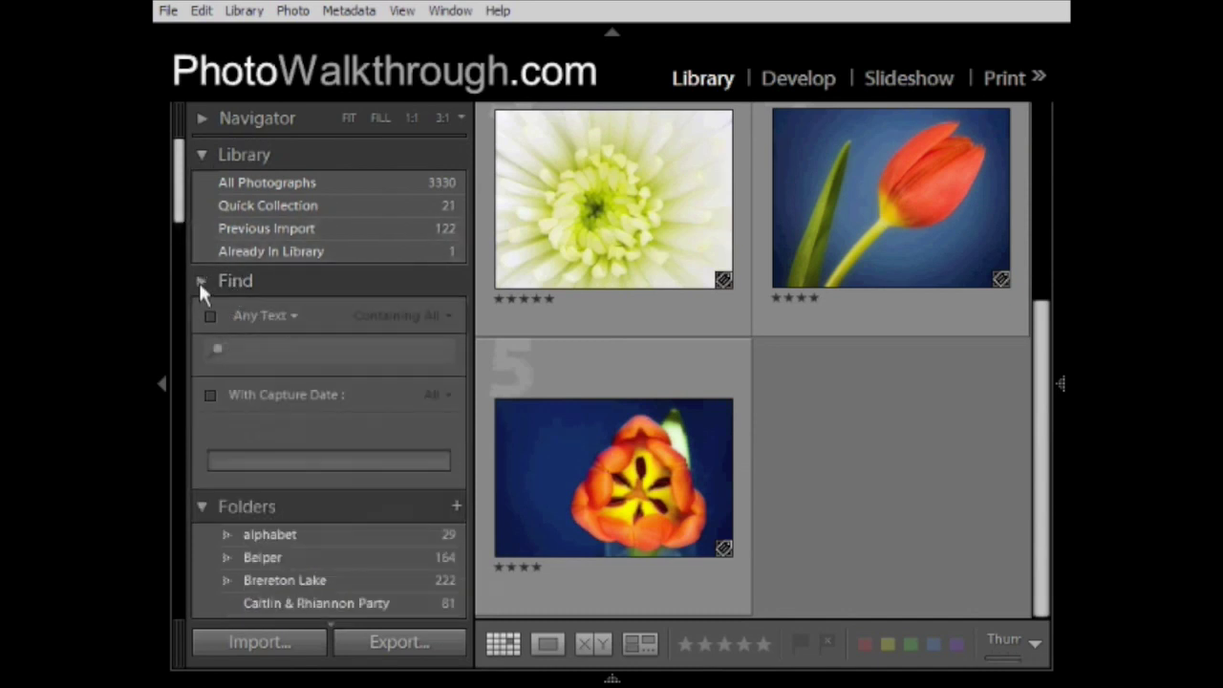
pyautogui.click(200, 280)
pyautogui.scroll(-5, 176, 239)
# Collapse the Metadata Browser, Keyword Tags and Collections sections in turn.
pyautogui.moveTo(179, 237); pyautogui.dragTo(171, 614)
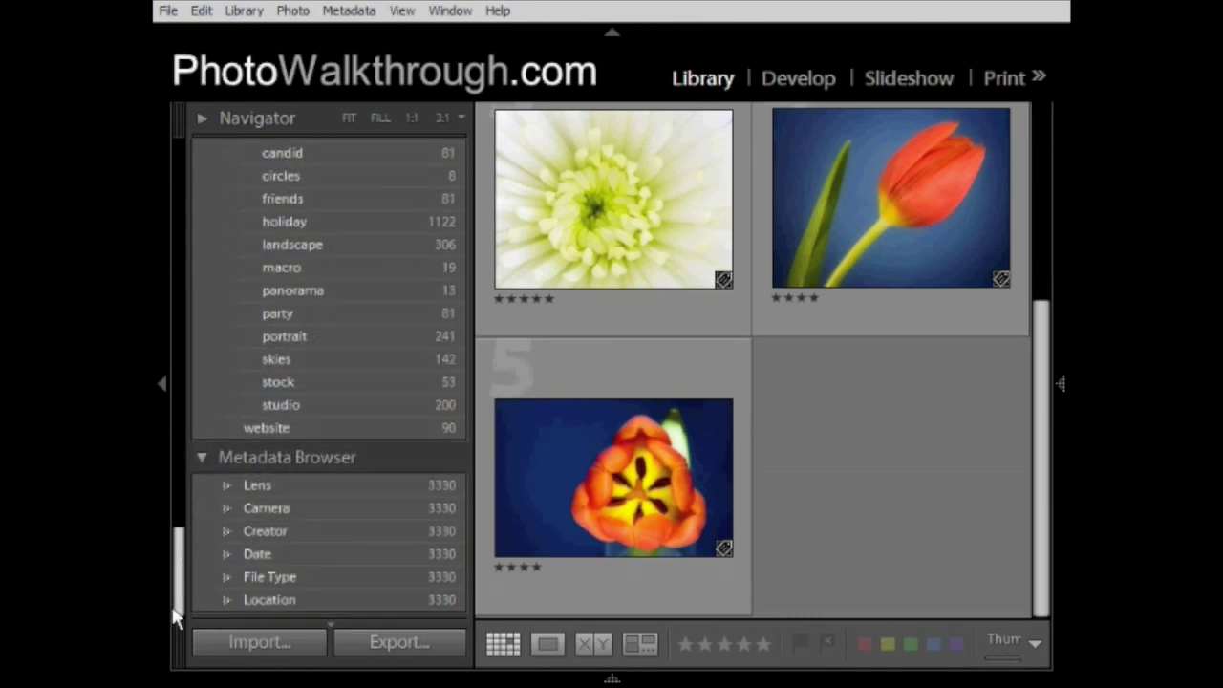
pyautogui.click(271, 457)
pyautogui.moveTo(177, 558); pyautogui.dragTo(252, 326)
pyautogui.click(272, 256)
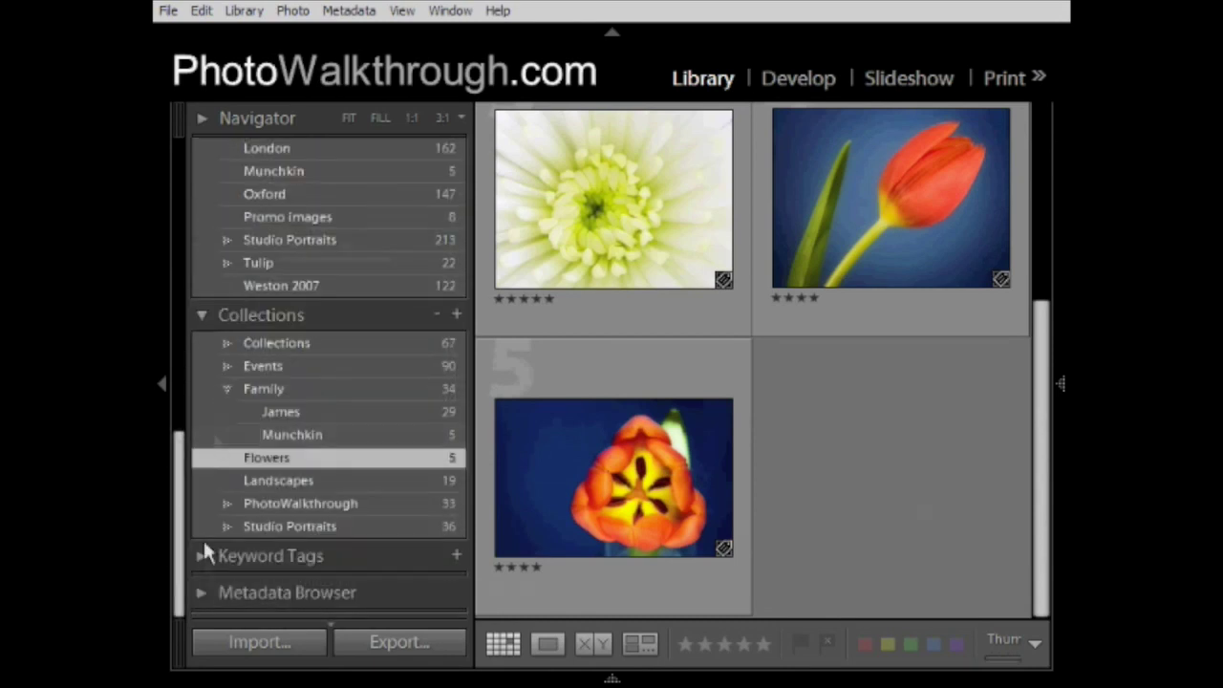
pyautogui.moveTo(180, 560); pyautogui.dragTo(198, 270)
pyautogui.click(260, 412)
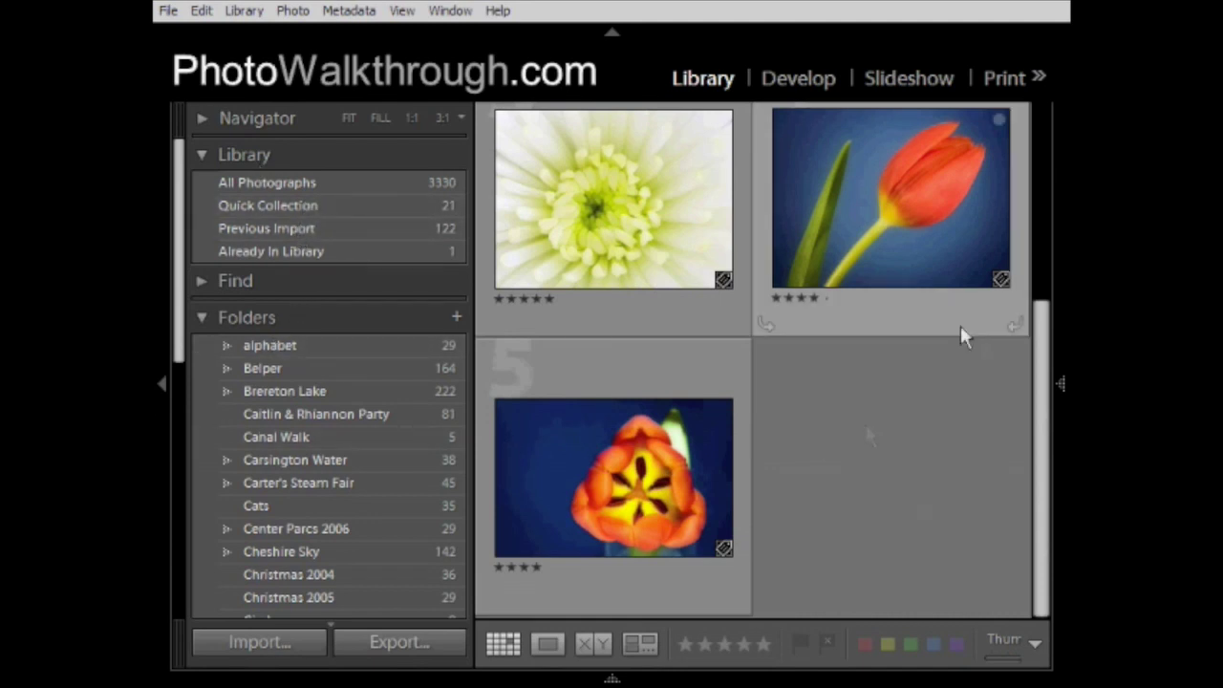
pyautogui.moveTo(1062, 386)
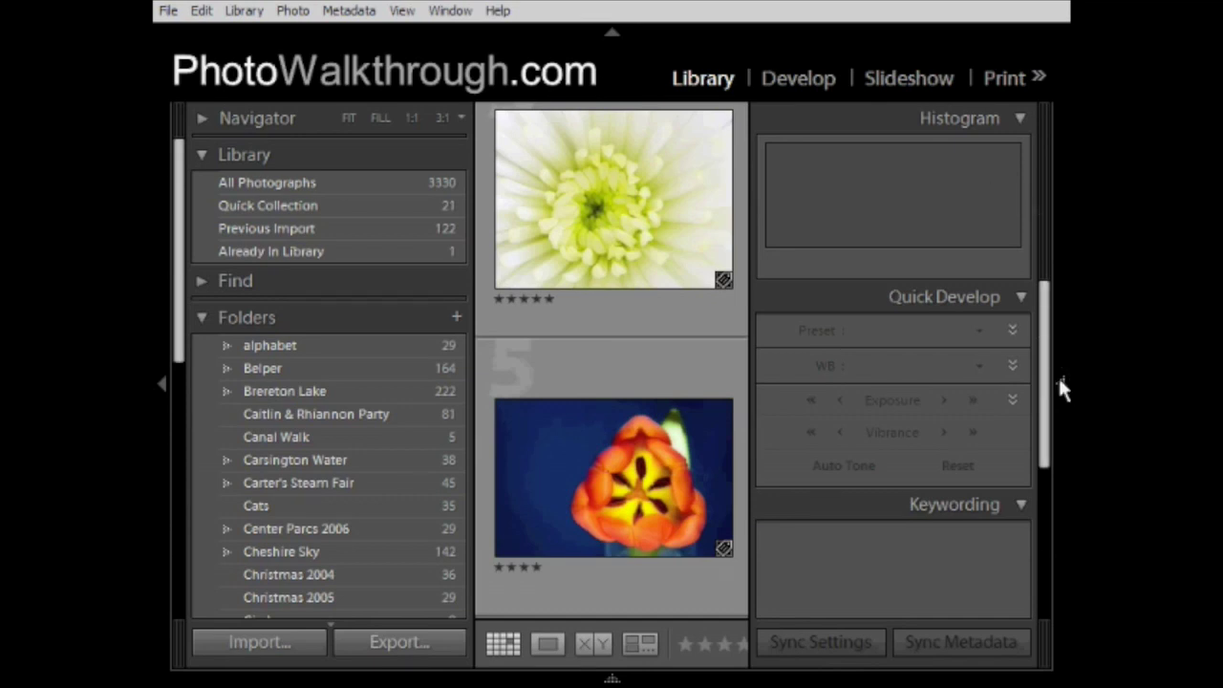
pyautogui.click(1056, 379)
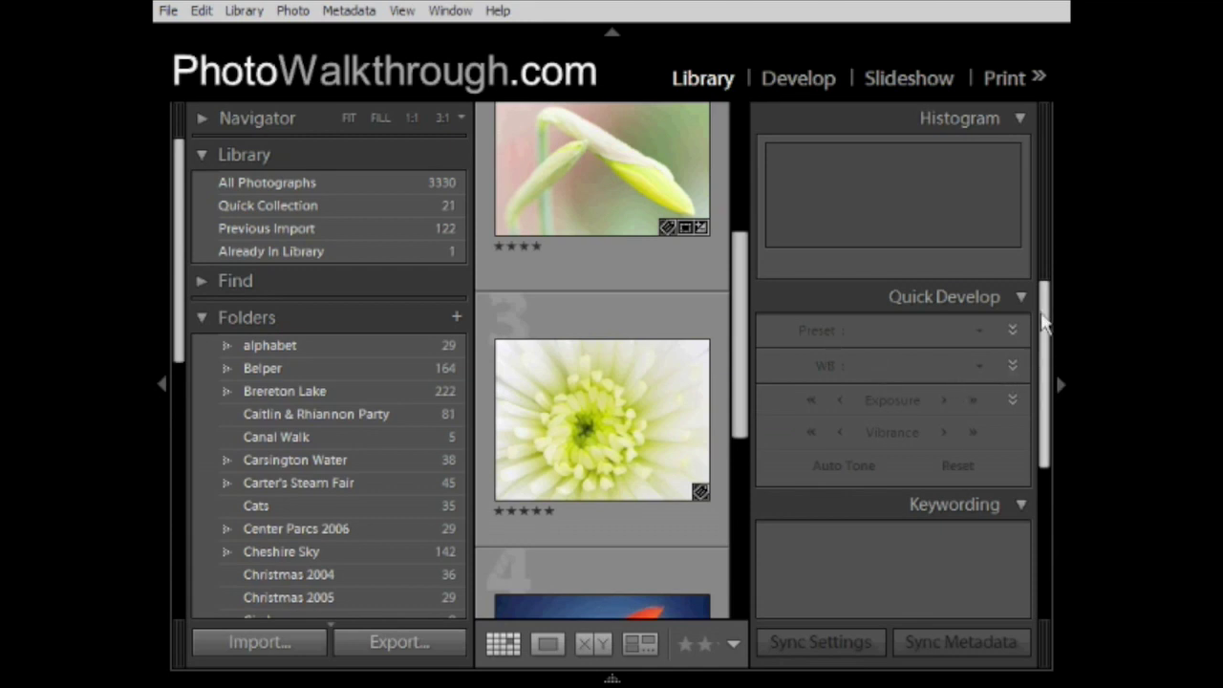
pyautogui.moveTo(1043, 325); pyautogui.dragTo(1016, 486)
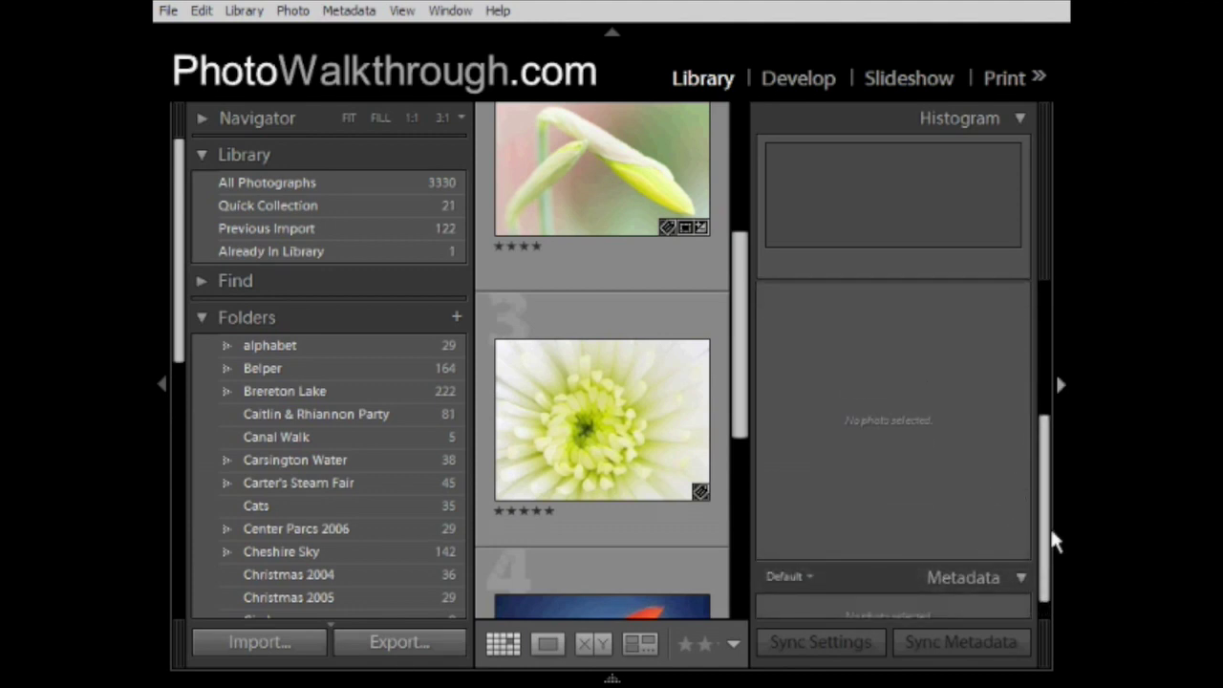
pyautogui.click(1060, 388)
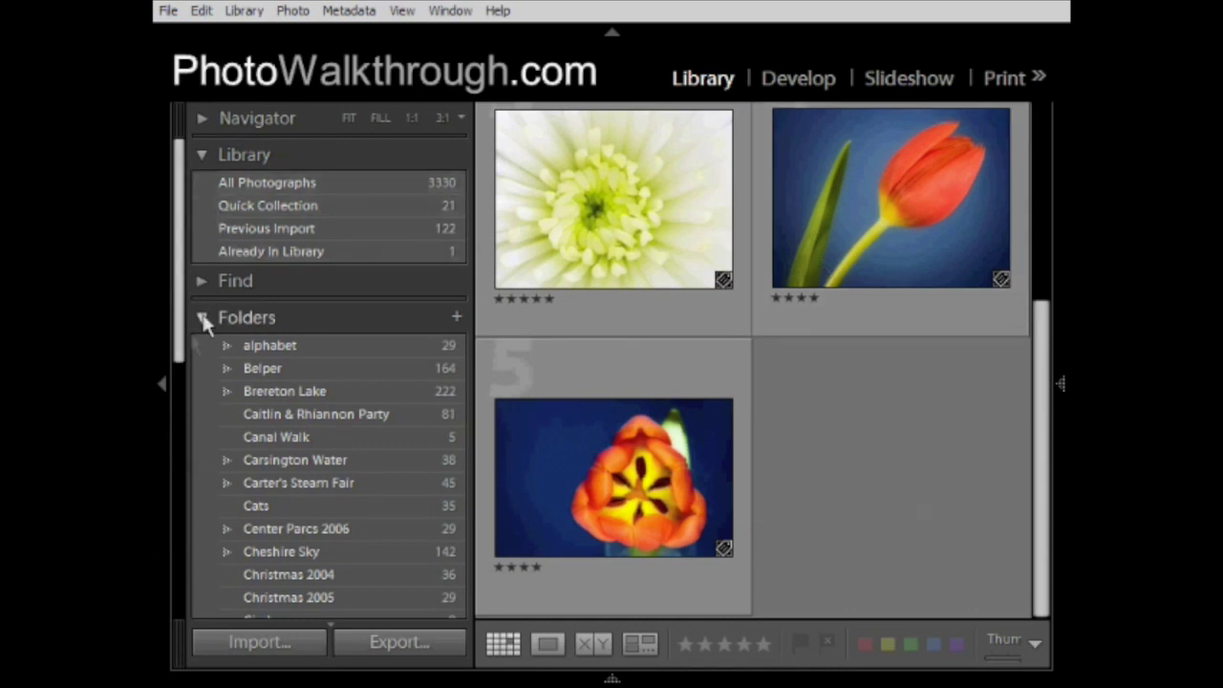
pyautogui.click(612, 679)
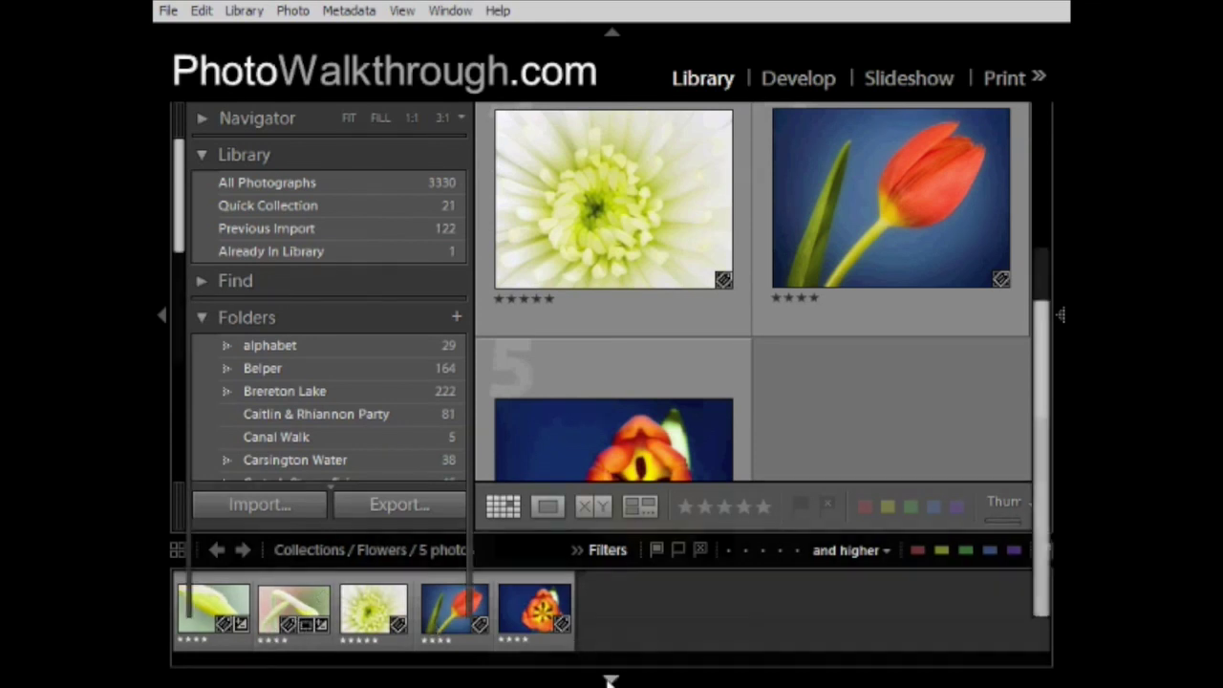
pyautogui.click(608, 680)
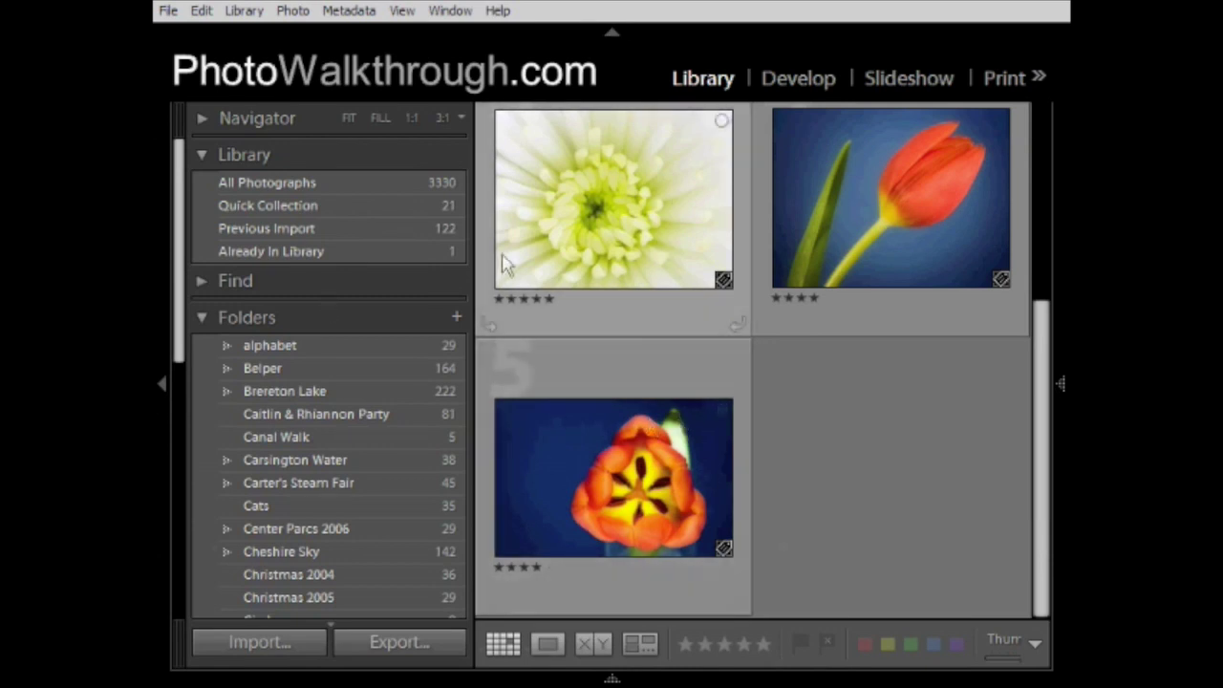
pyautogui.click(608, 38)
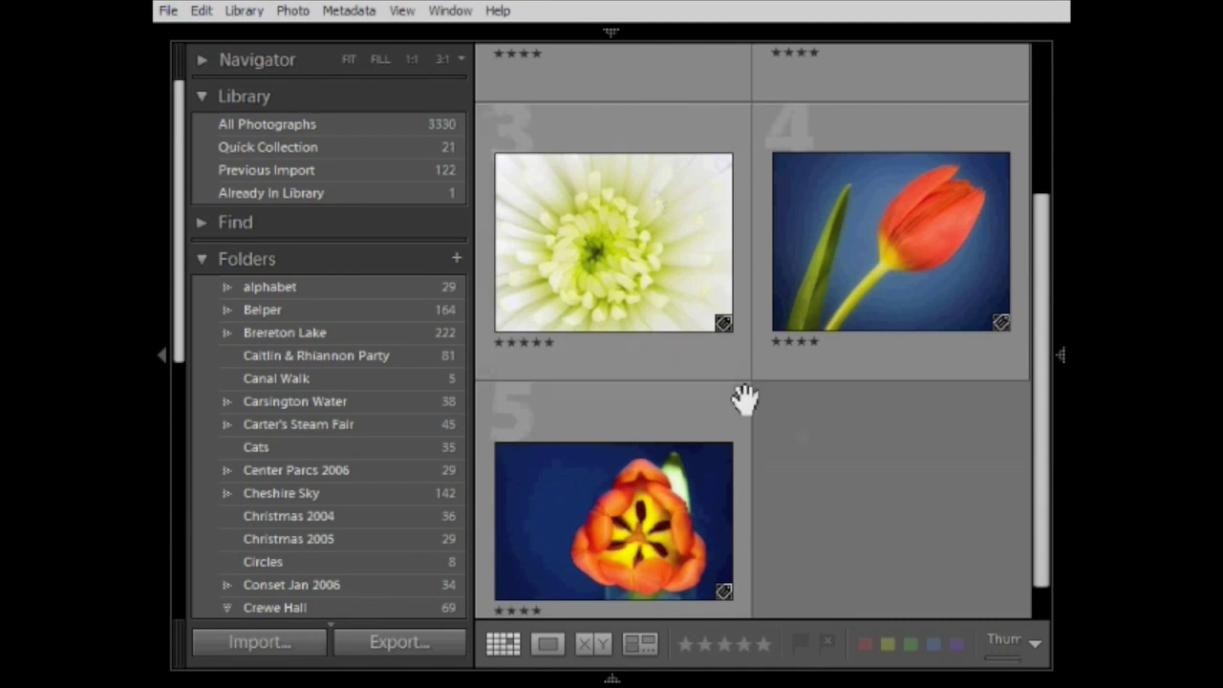
pyautogui.moveTo(1045, 415); pyautogui.dragTo(1039, 465)
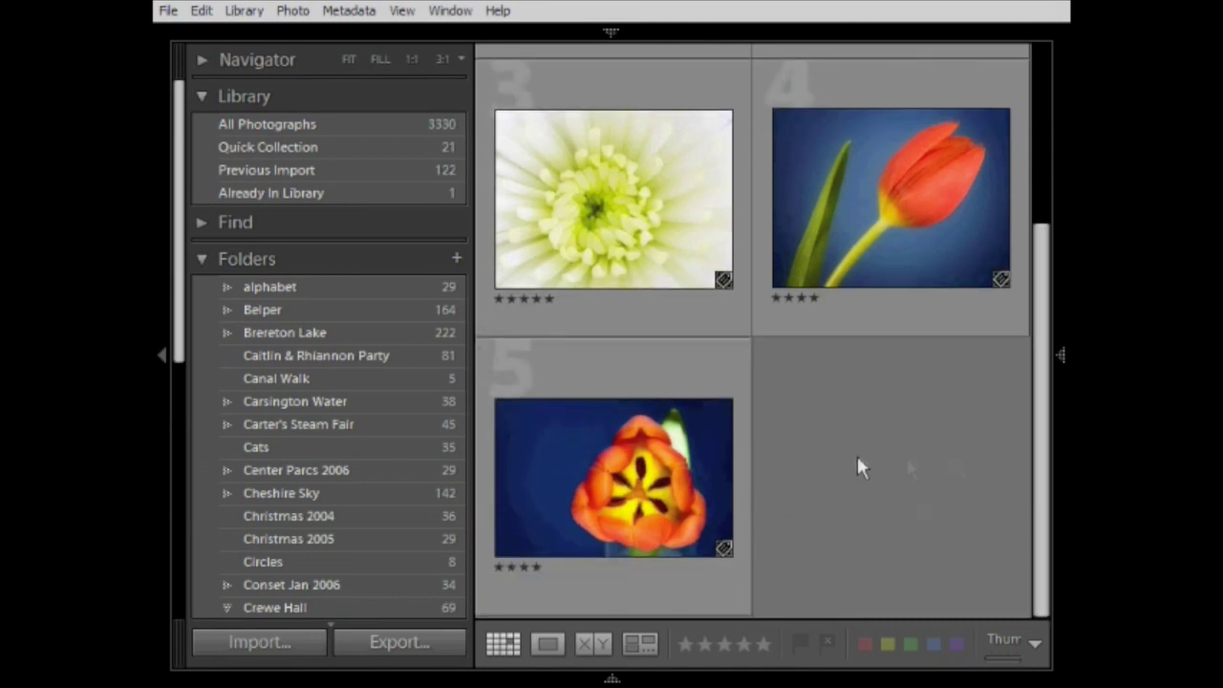
# Bring up Import Photos and its File Handling choices for copying photos as DNG.
pyautogui.click(609, 32)
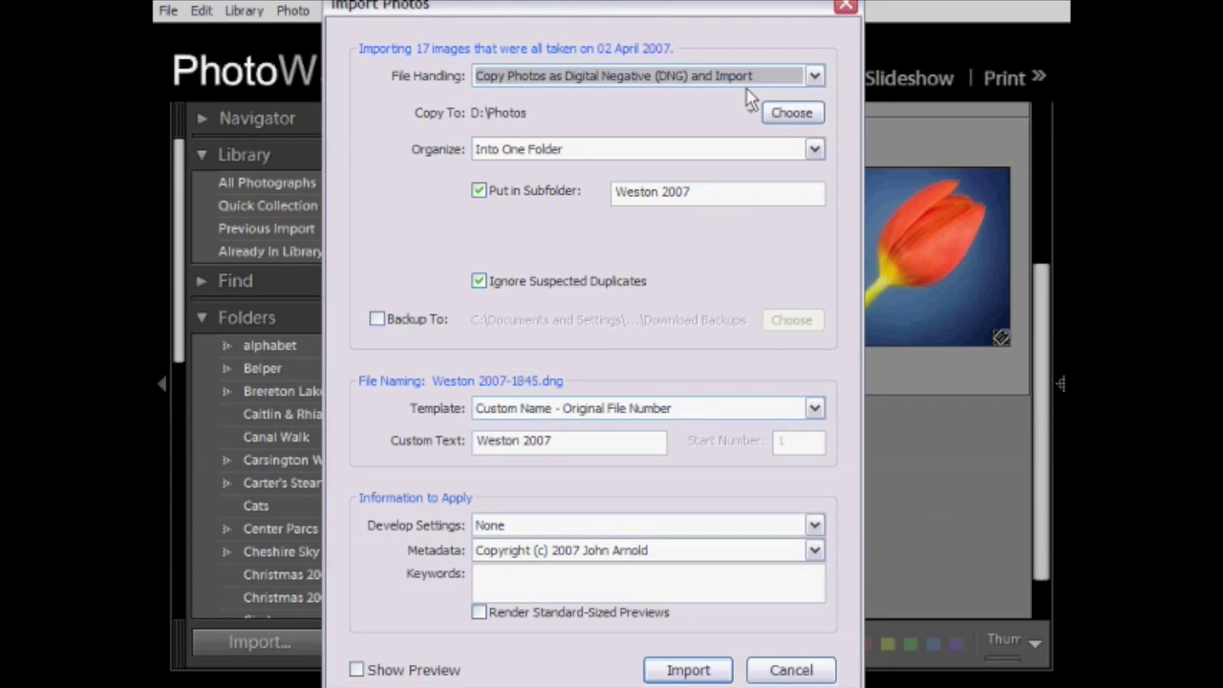
pyautogui.click(716, 76)
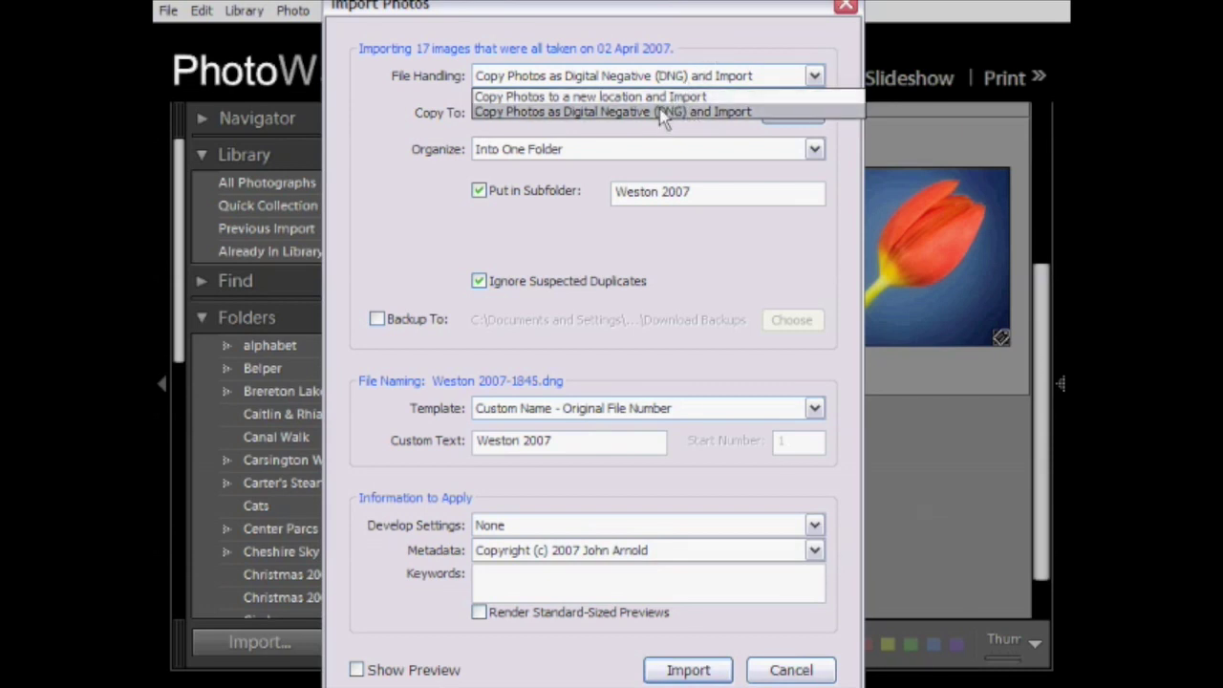
pyautogui.click(659, 112)
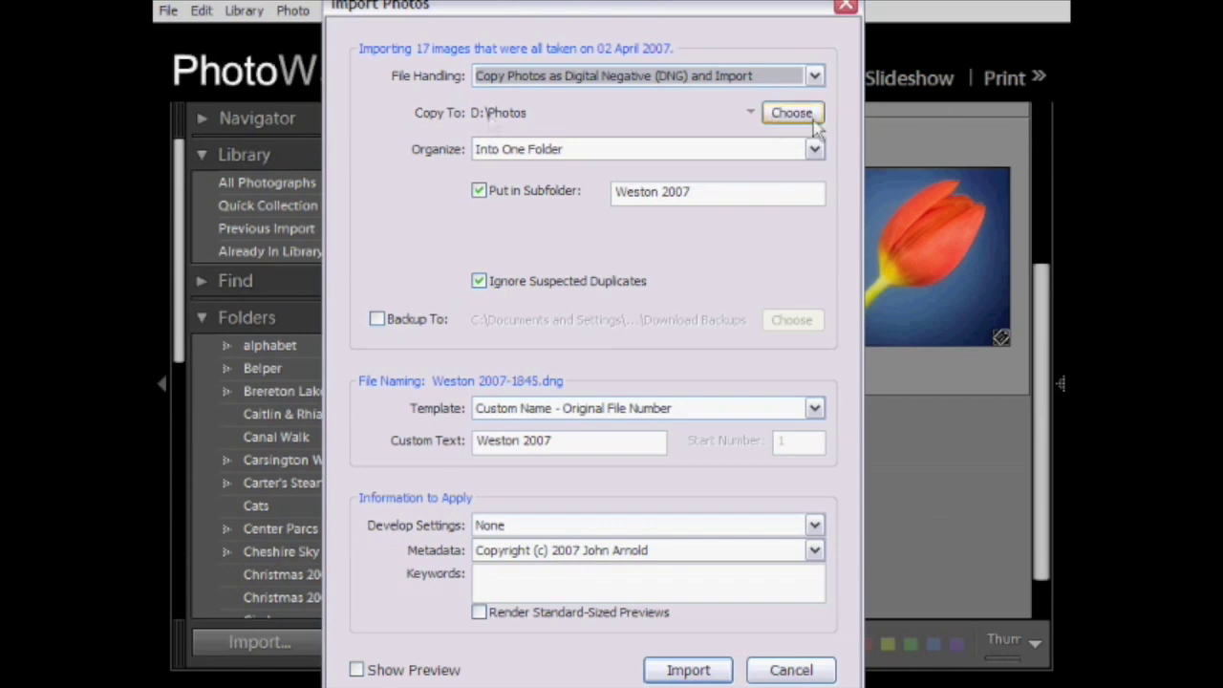
pyautogui.click(751, 113)
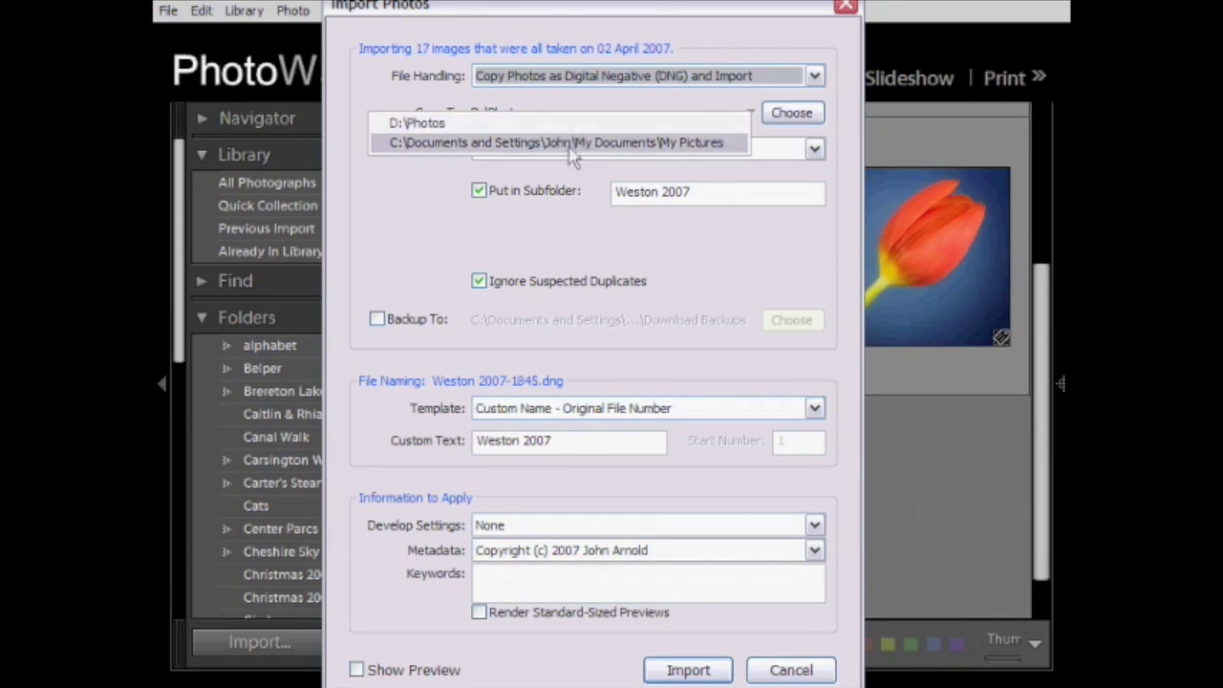
pyautogui.click(752, 113)
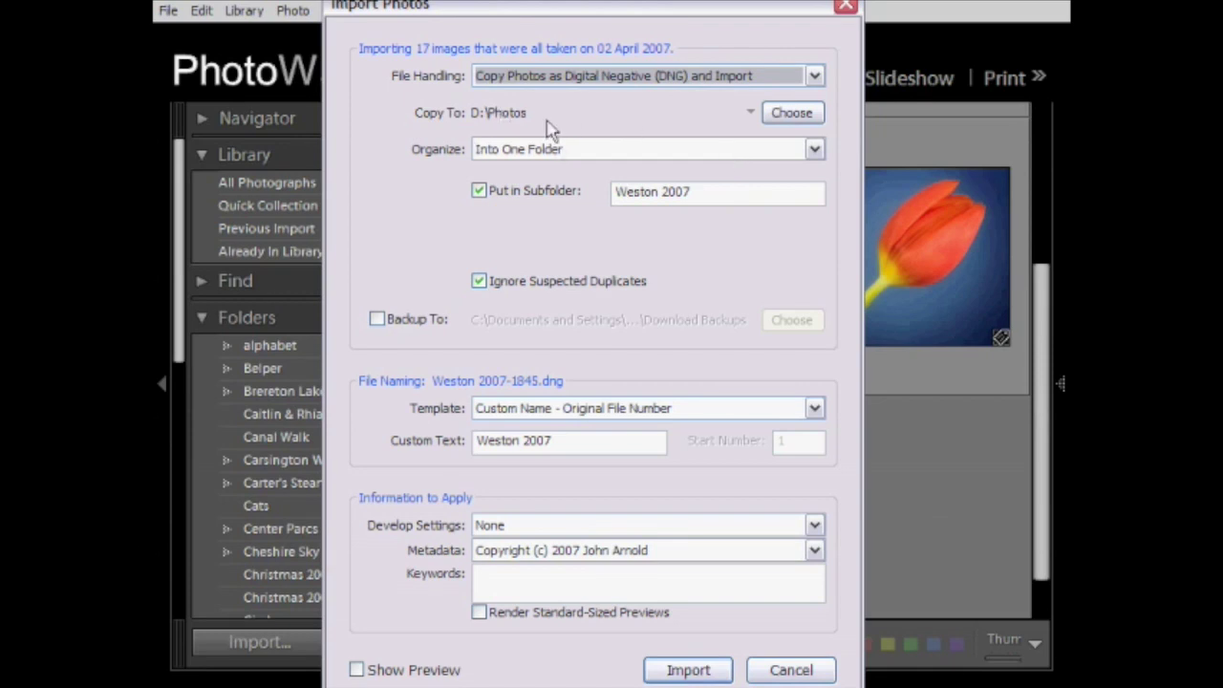
# Set the Organize dropdown to Into One Folder instead of By Date.
pyautogui.click(519, 153)
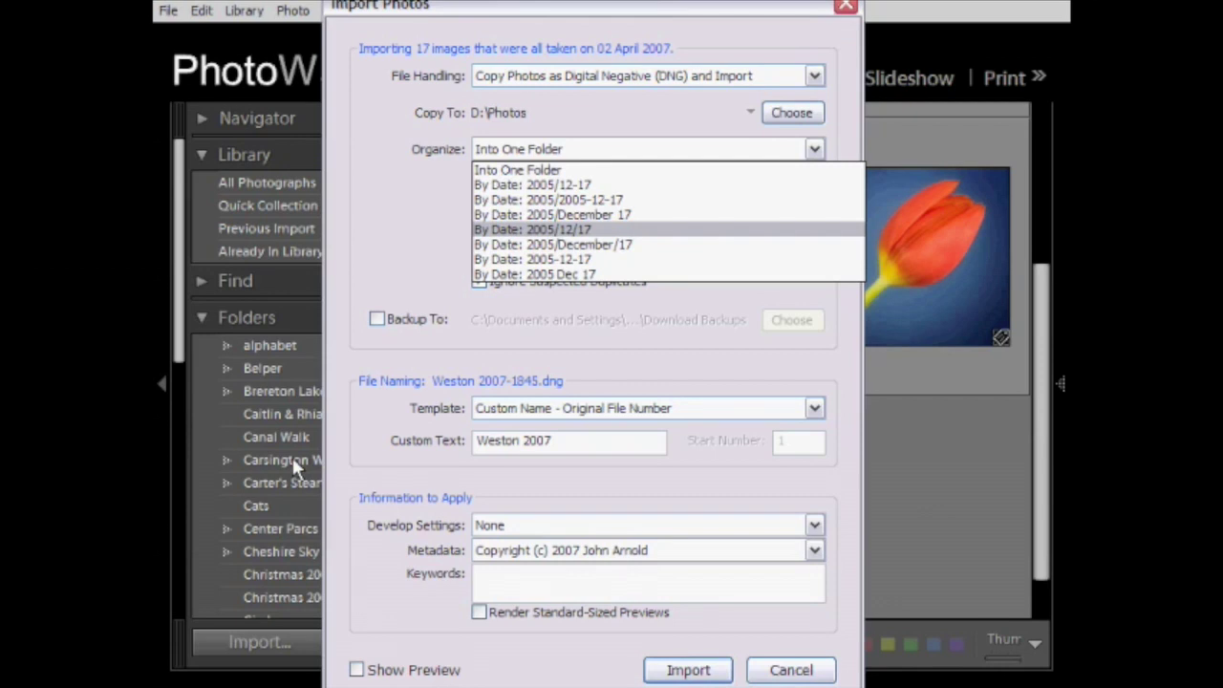
pyautogui.click(511, 171)
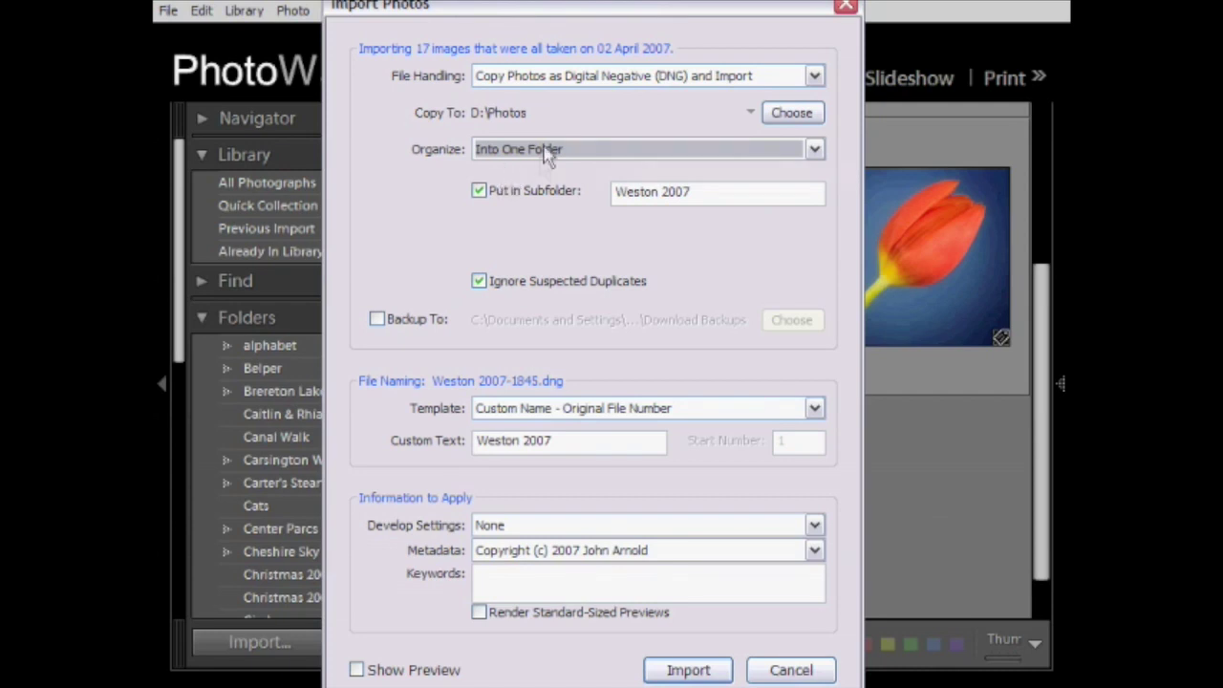
pyautogui.click(546, 151)
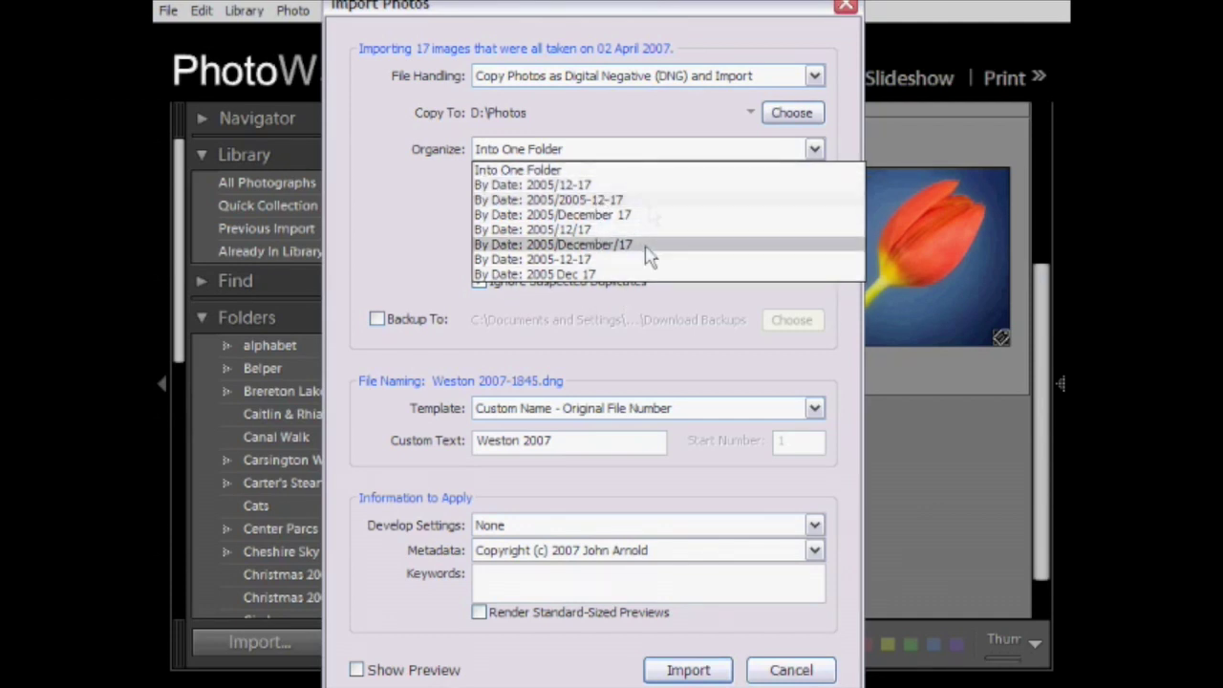
pyautogui.click(659, 171)
pyautogui.click(608, 150)
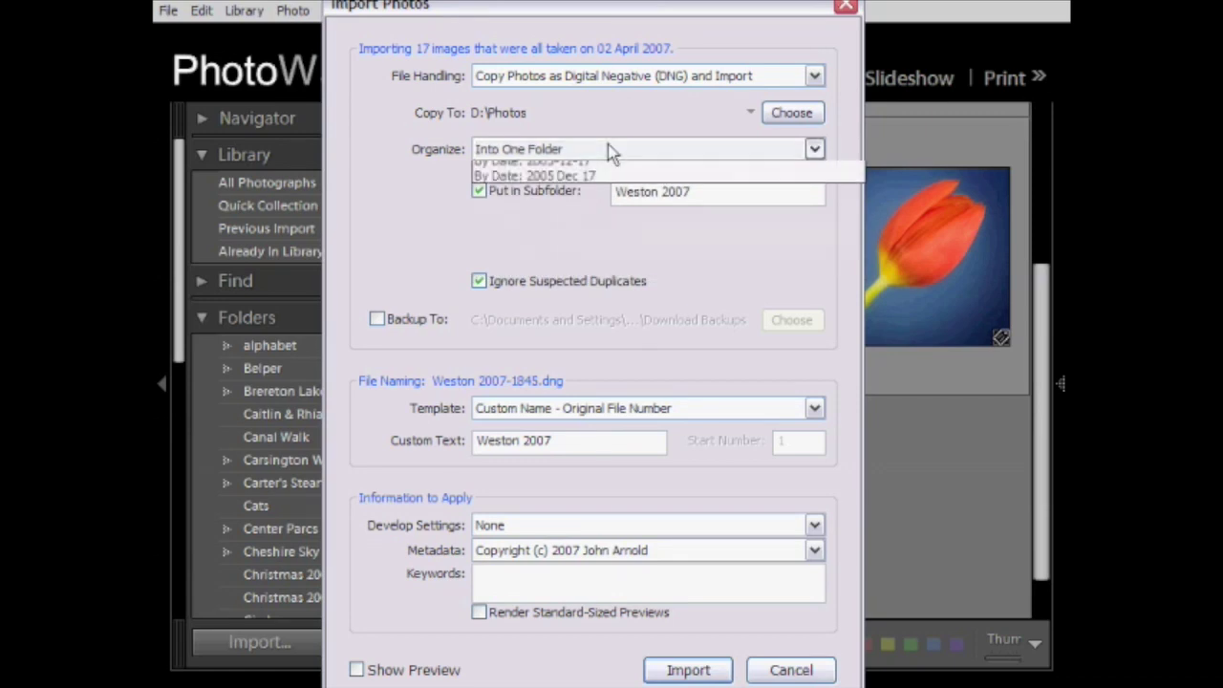
# Name the import subfolder 'New PW Promo Shots' with Put in Subfolder left checked.
pyautogui.click(617, 156)
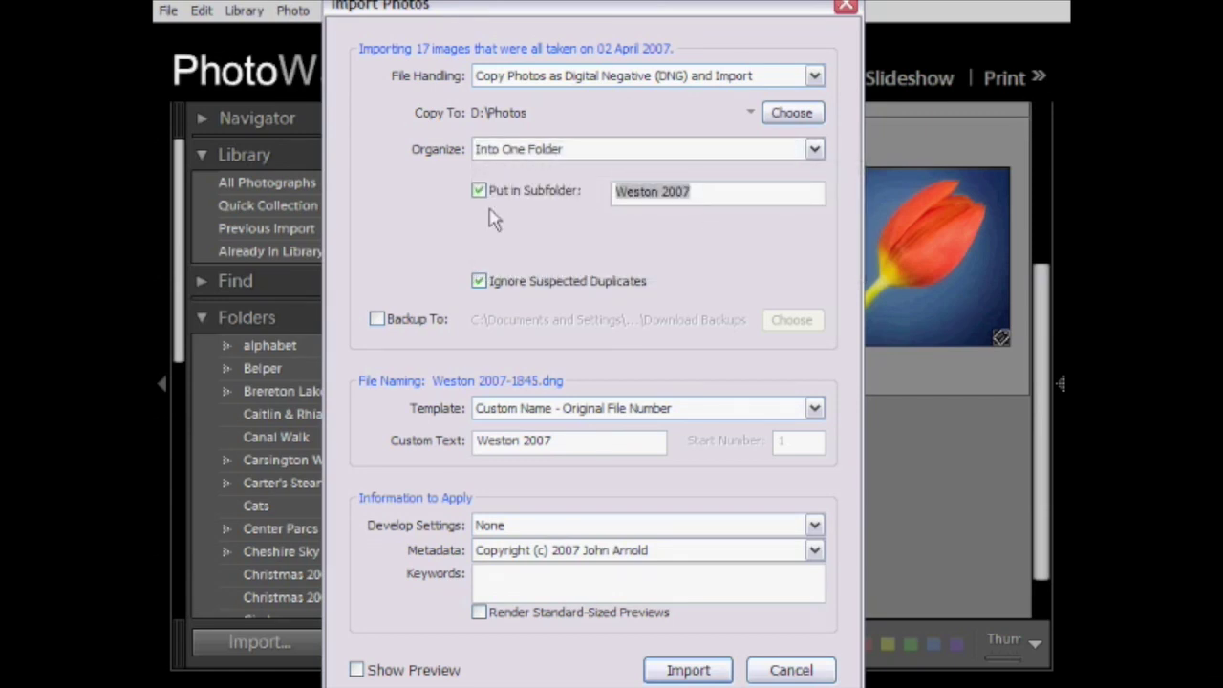
pyautogui.write('New ')
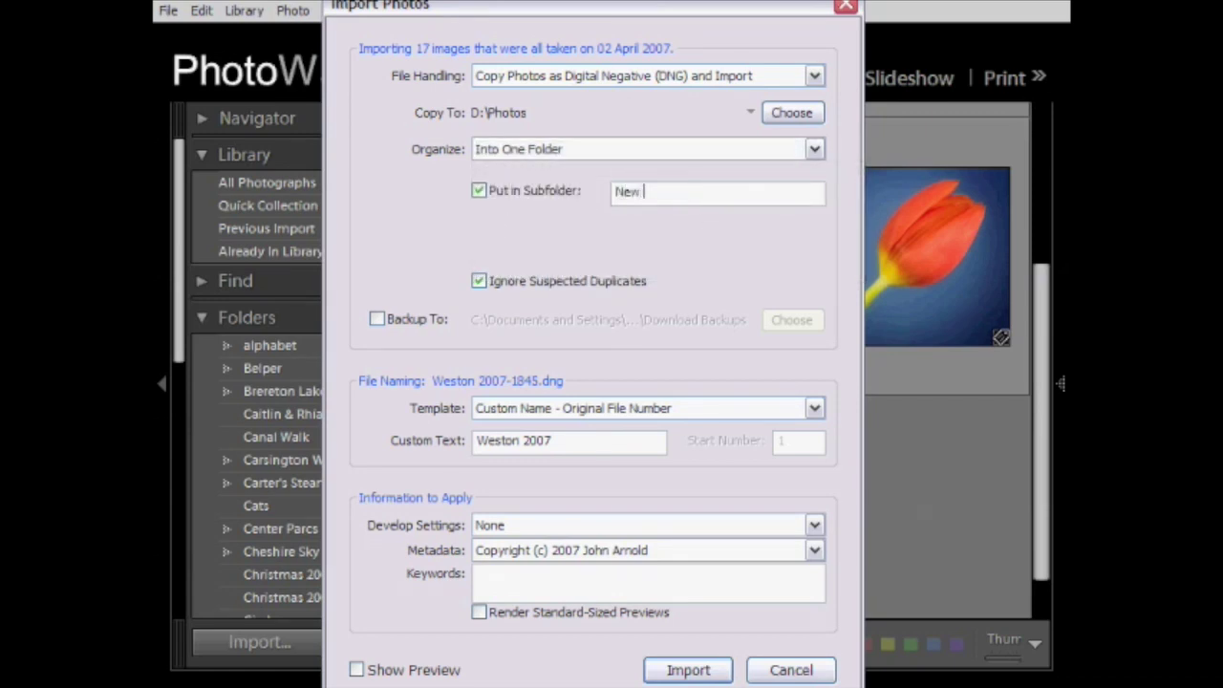
pyautogui.write('PW Promo Shots')
pyautogui.press('Return')
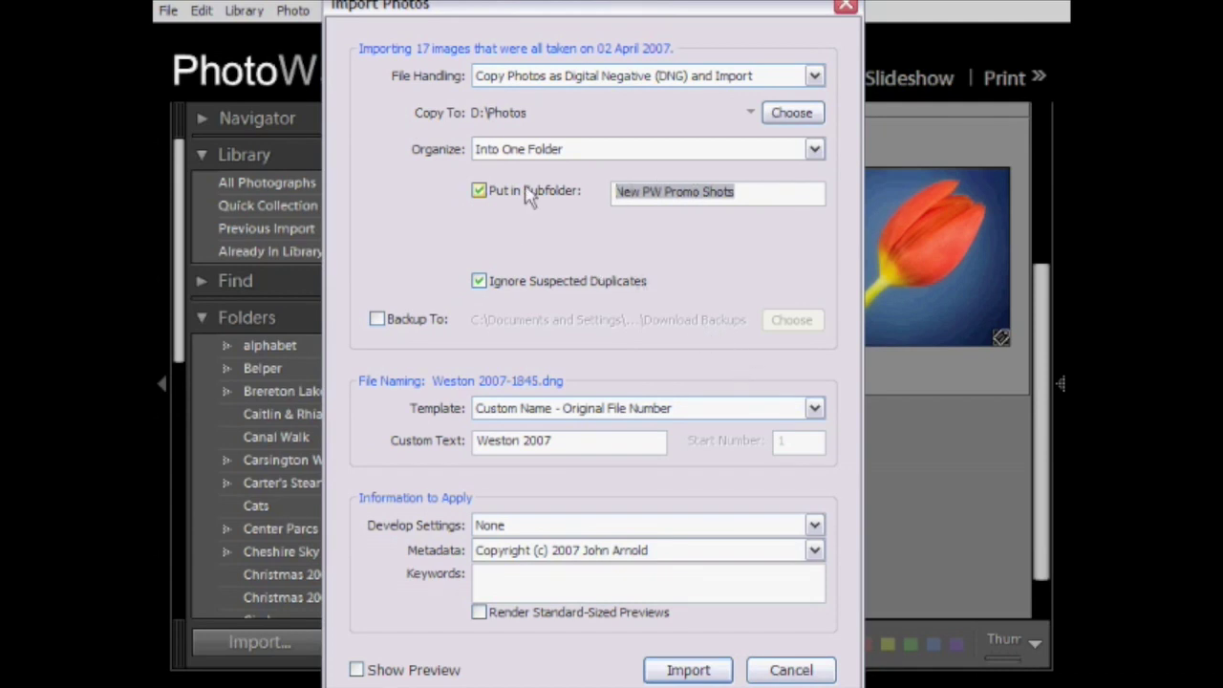
pyautogui.click(478, 191)
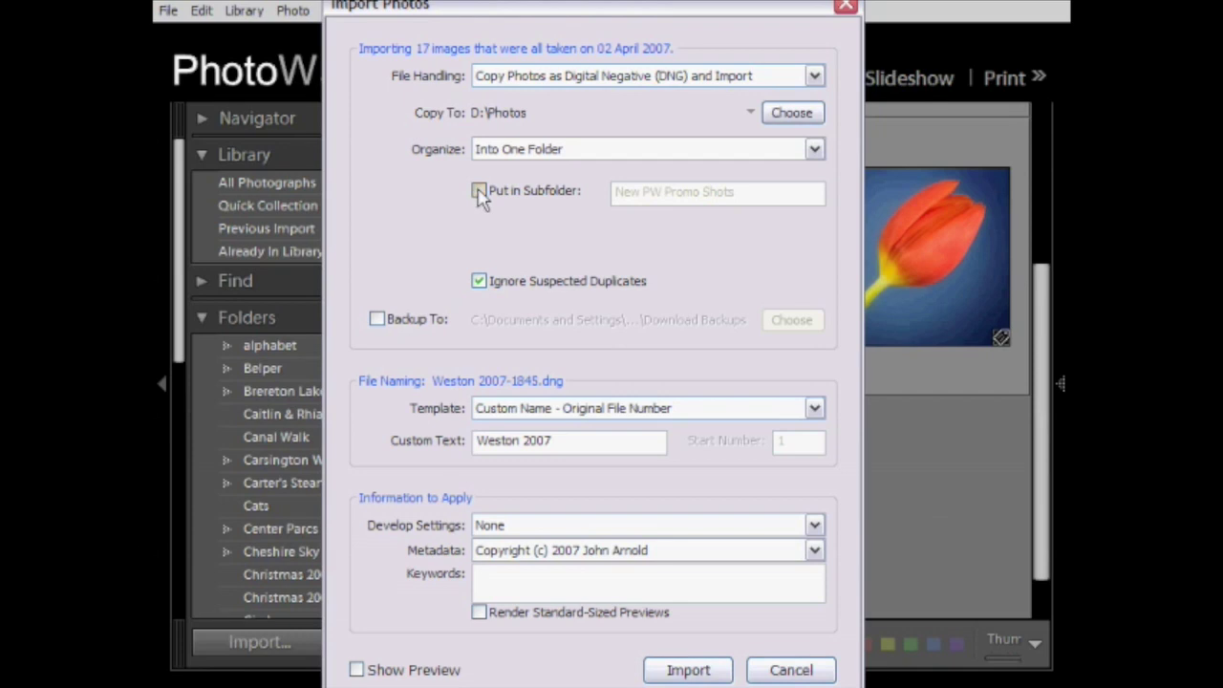
pyautogui.click(477, 191)
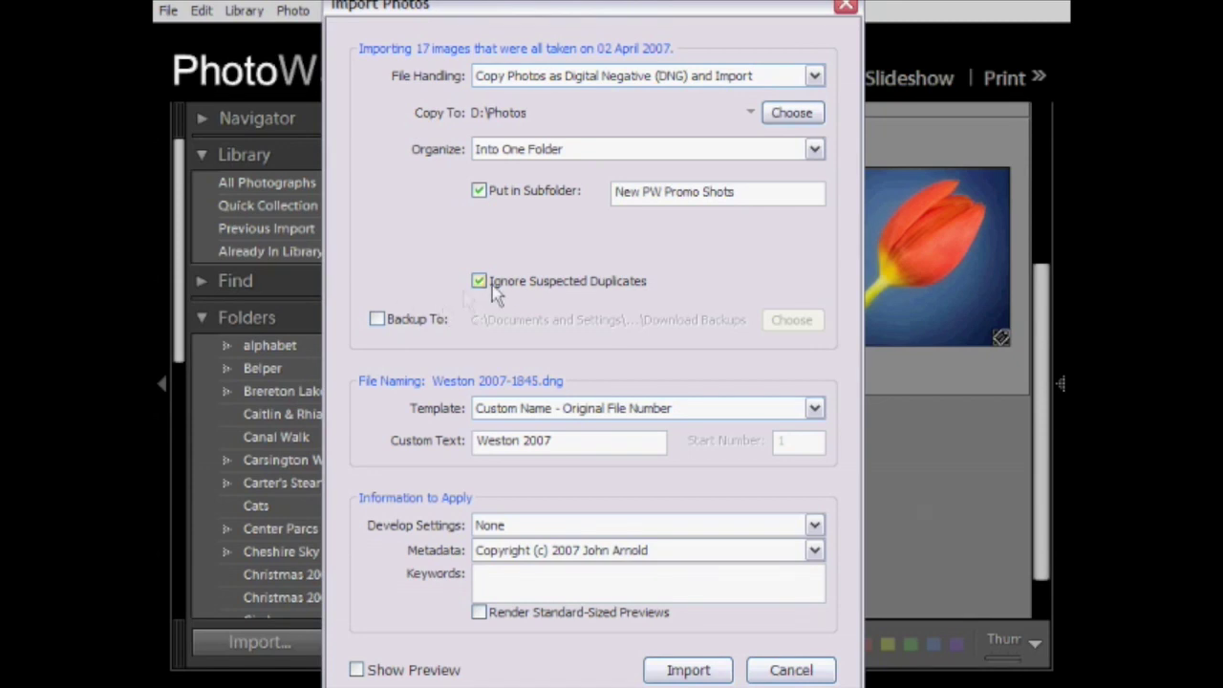
pyautogui.click(476, 277)
pyautogui.click(474, 276)
pyautogui.click(399, 321)
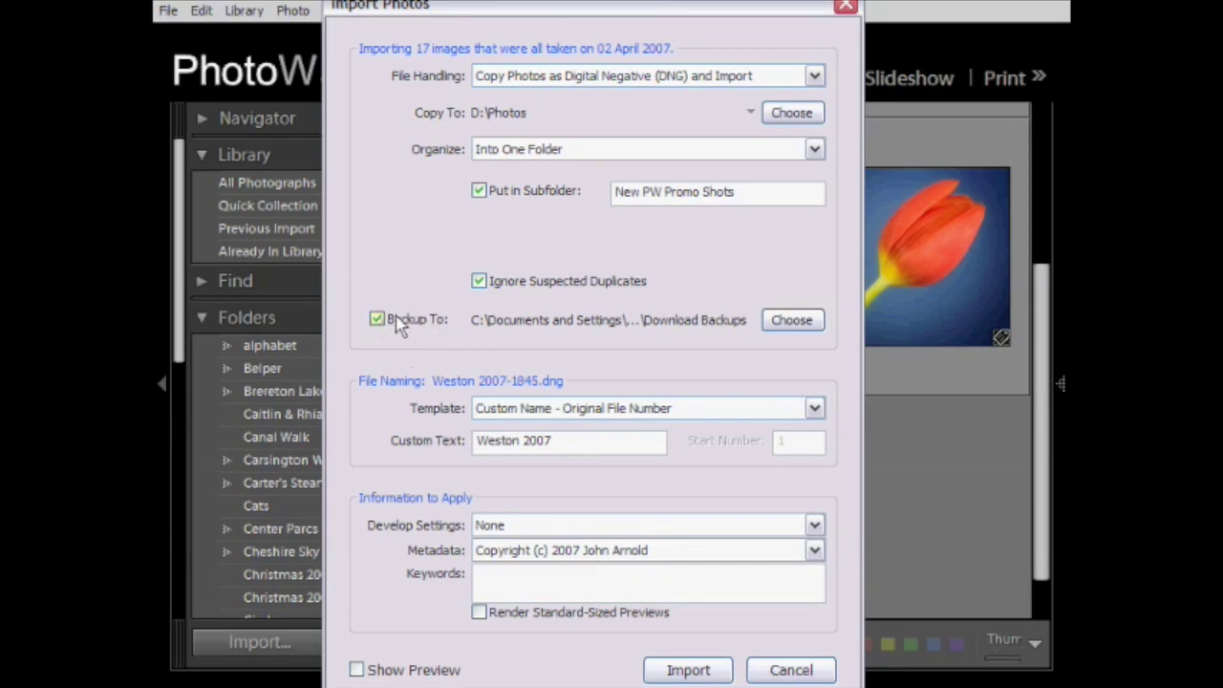
pyautogui.click(399, 325)
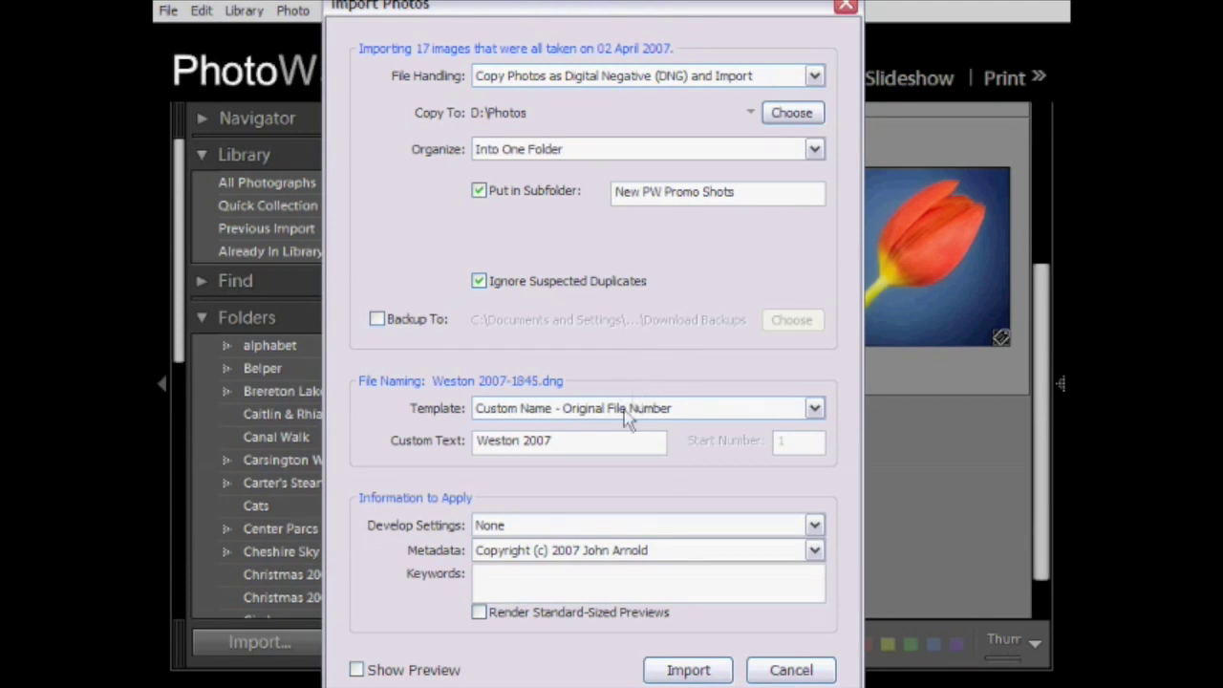
# Choose the Custom Name (x of y) template with custom text 'New PW Promo Shot'.
pyautogui.click(575, 414)
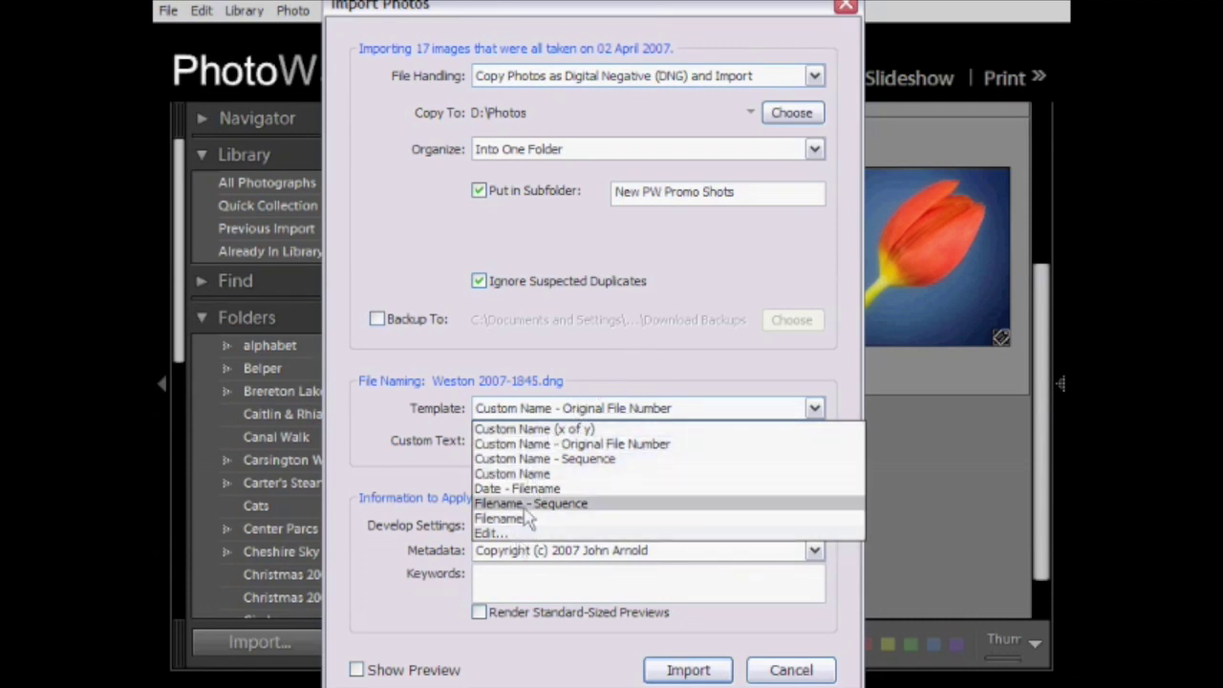
pyautogui.click(556, 429)
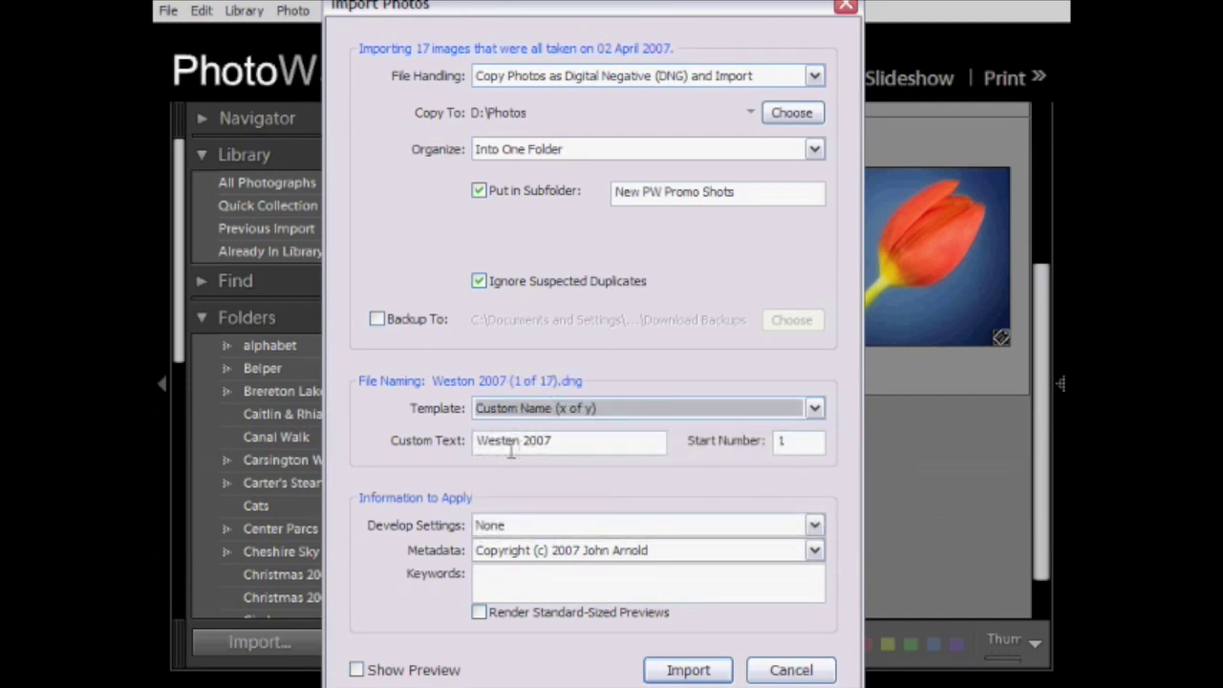
pyautogui.click(512, 447)
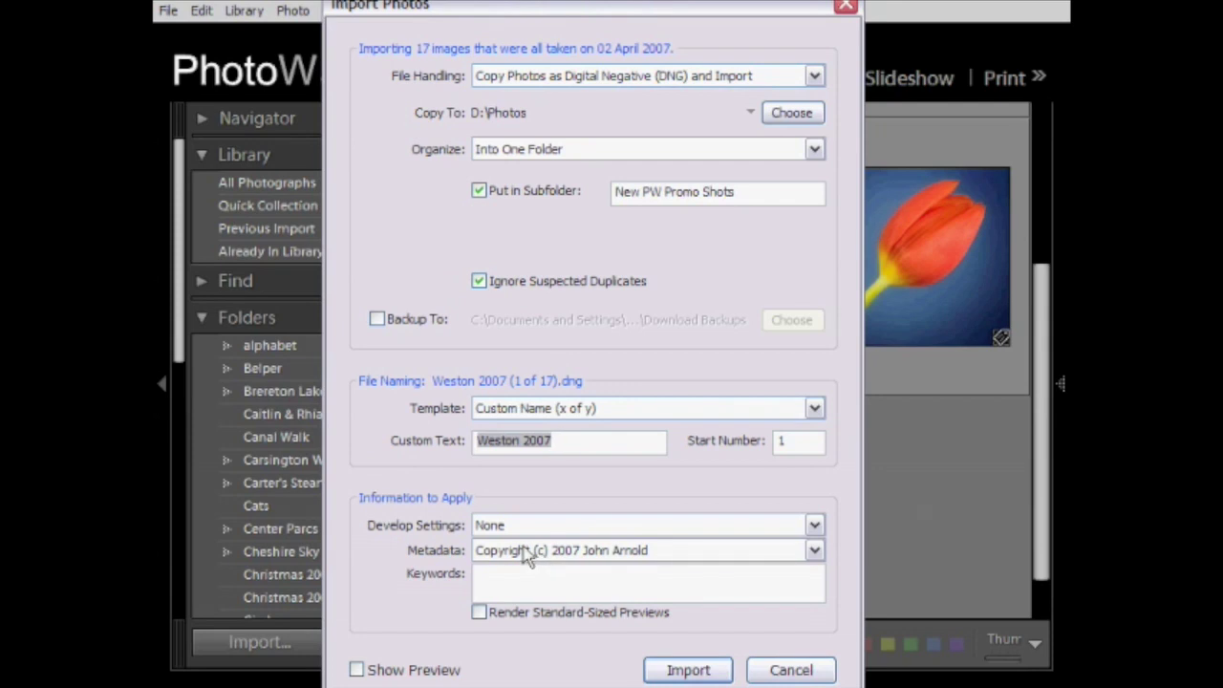
pyautogui.write('New PW ')
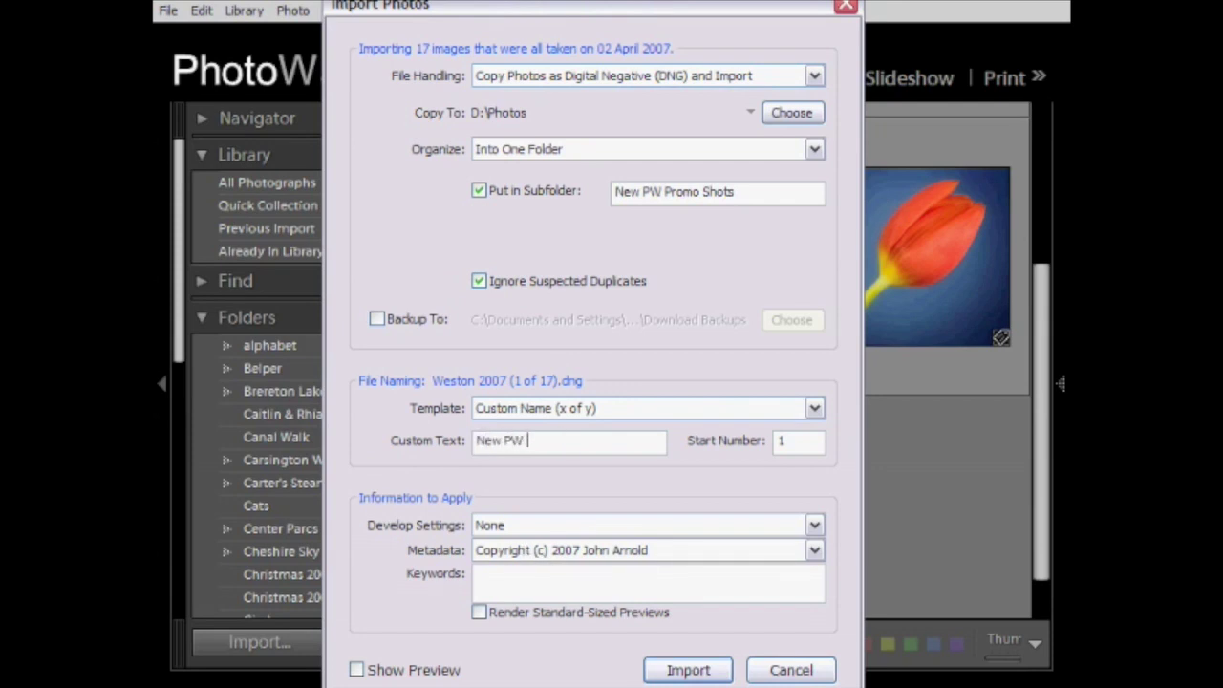
pyautogui.write('Promo Shot')
pyautogui.click(807, 444)
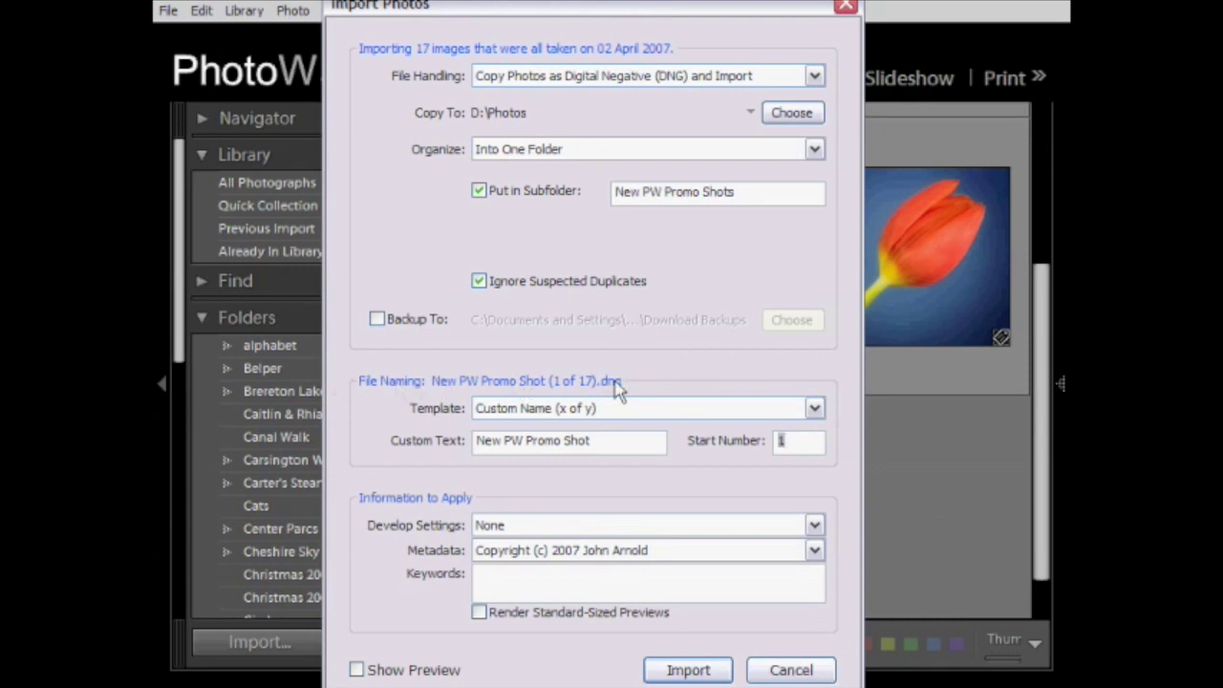
# Try several file-naming templates, landing on Custom Name - Sequence with start number 1.
pyautogui.click(612, 409)
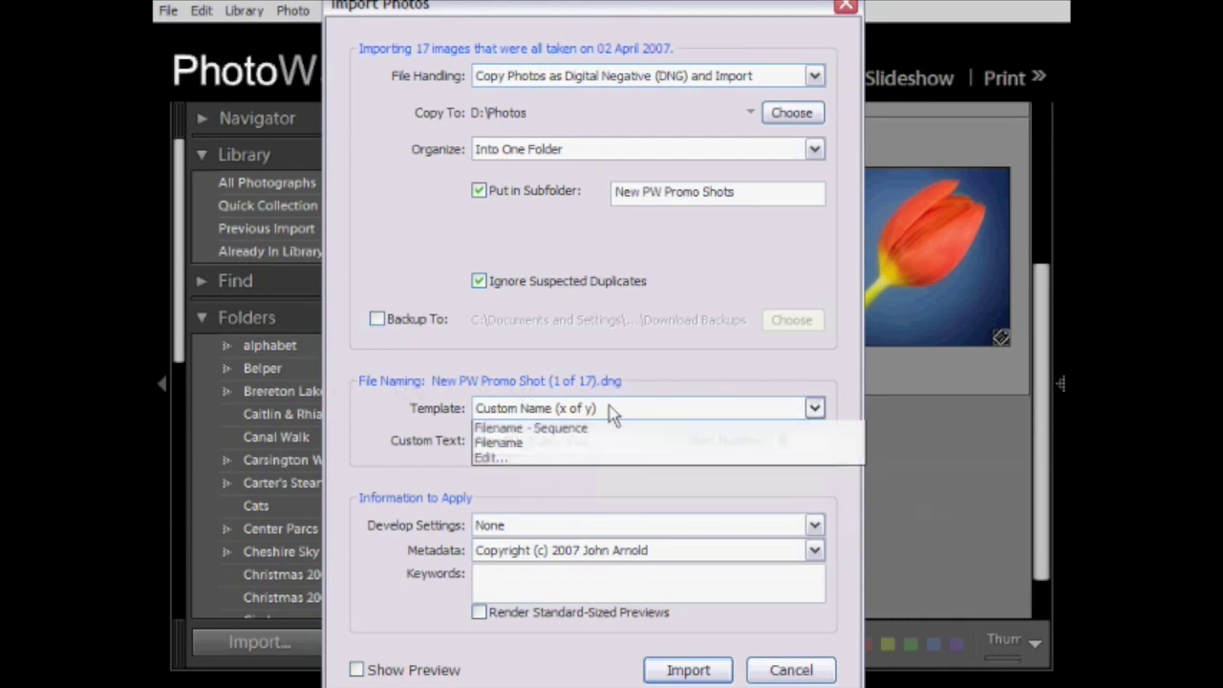
pyautogui.click(604, 440)
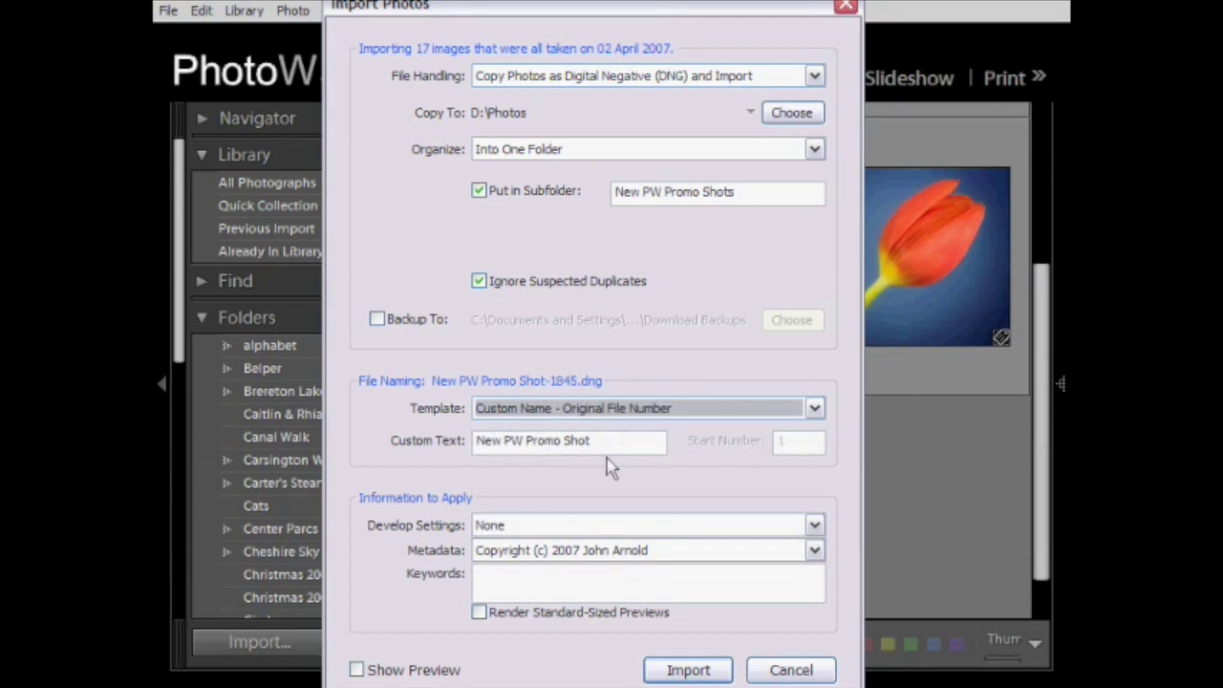
pyautogui.click(565, 411)
pyautogui.click(535, 421)
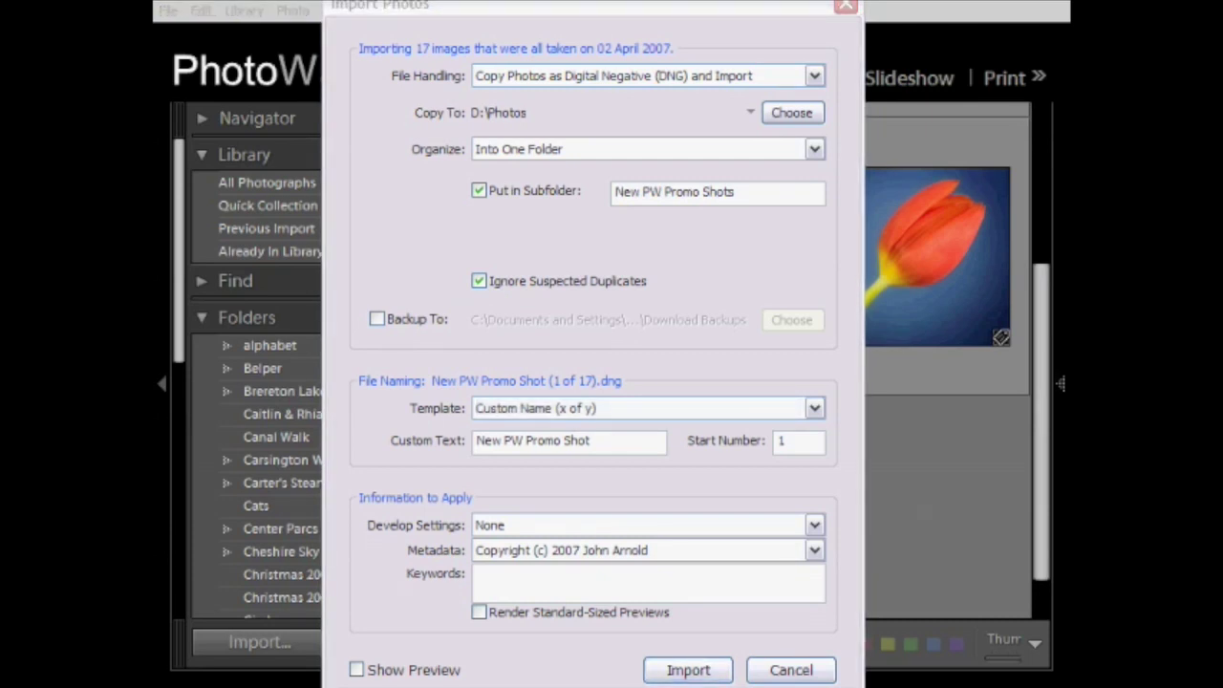
pyautogui.click(736, 10)
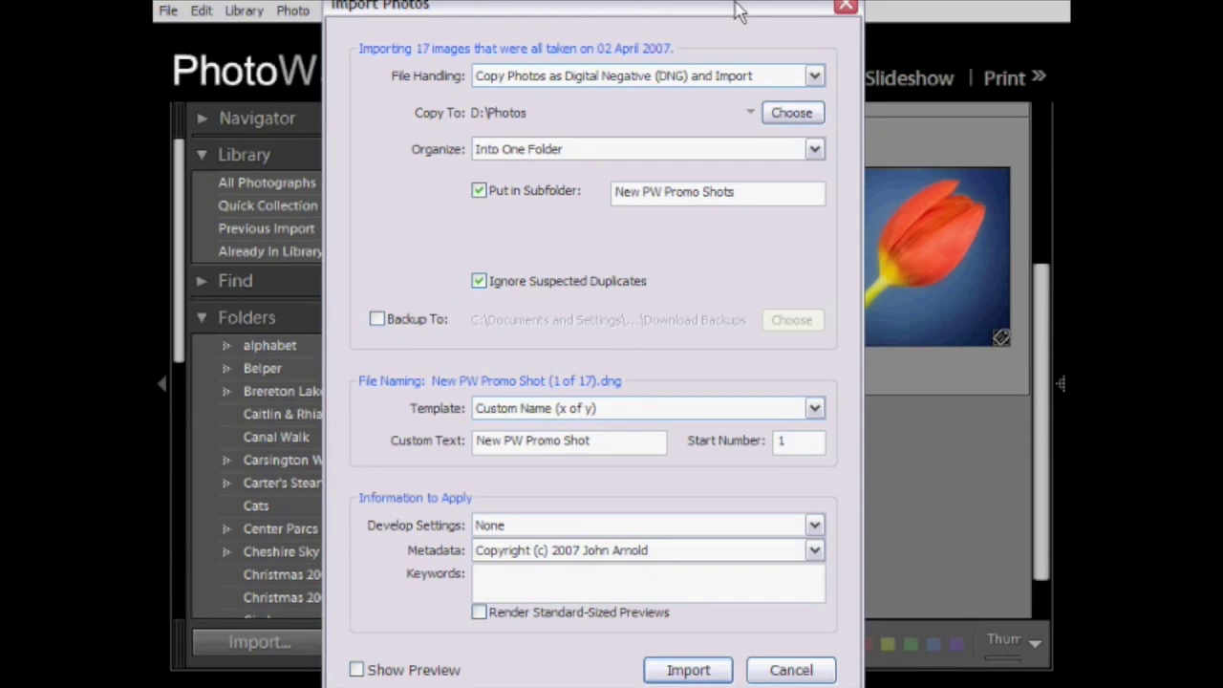
pyautogui.click(666, 412)
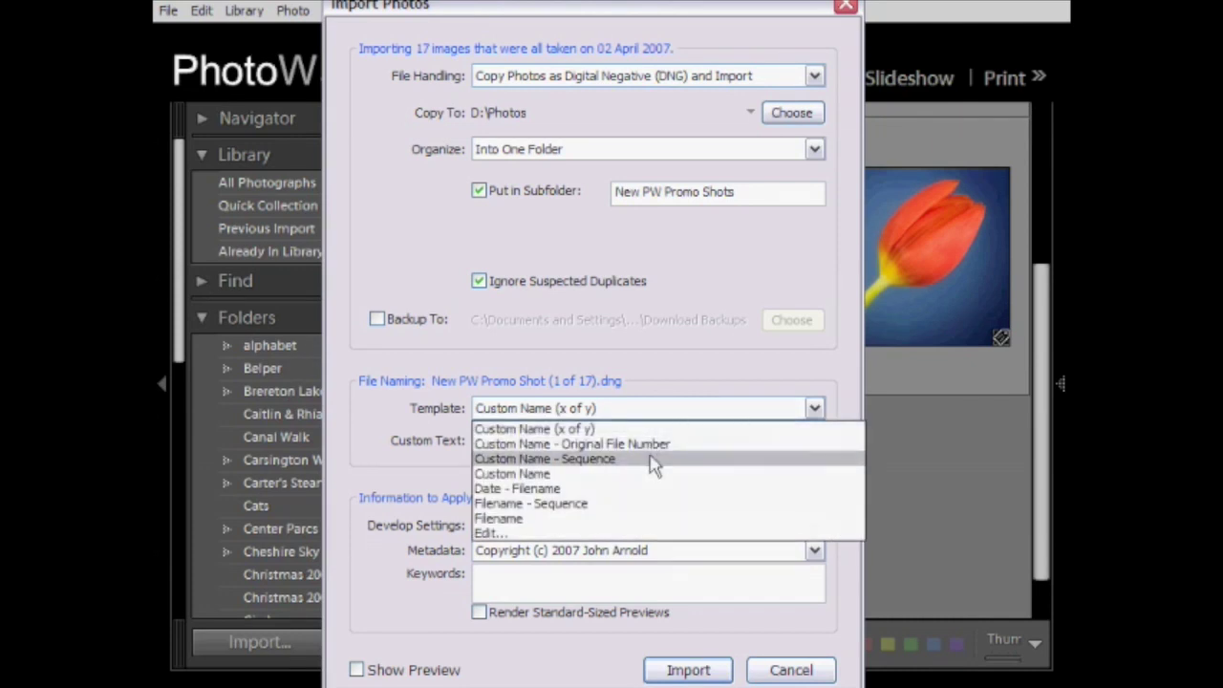
pyautogui.click(653, 461)
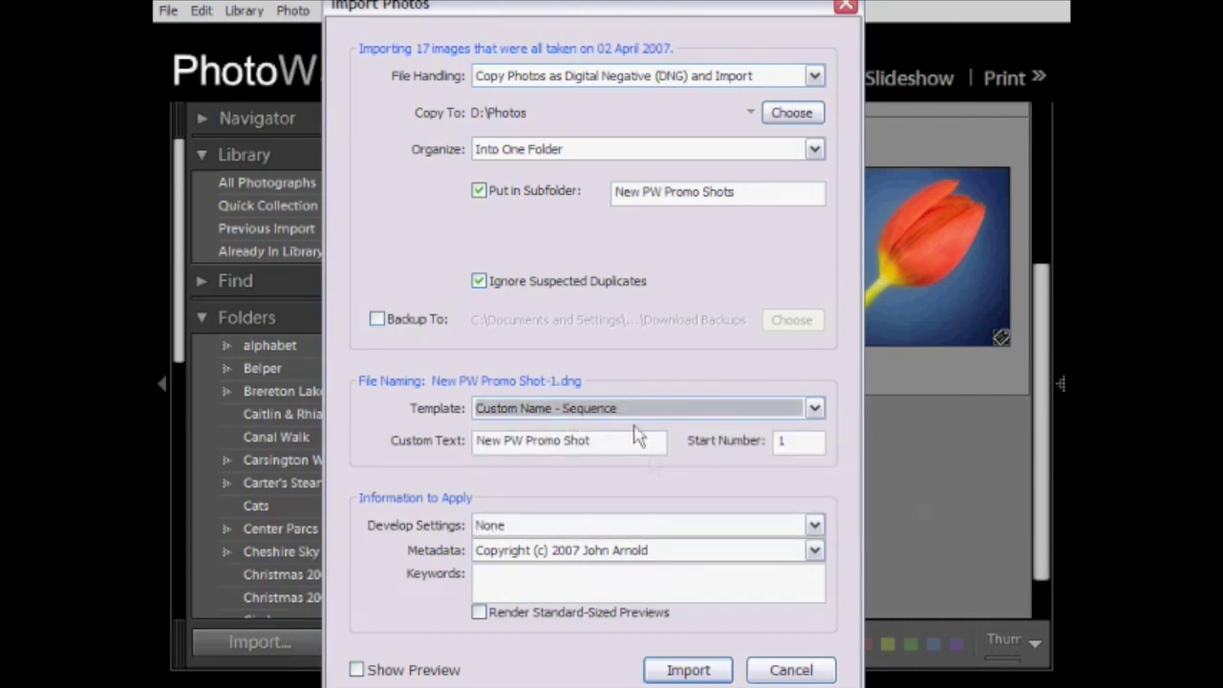
pyautogui.click(808, 440)
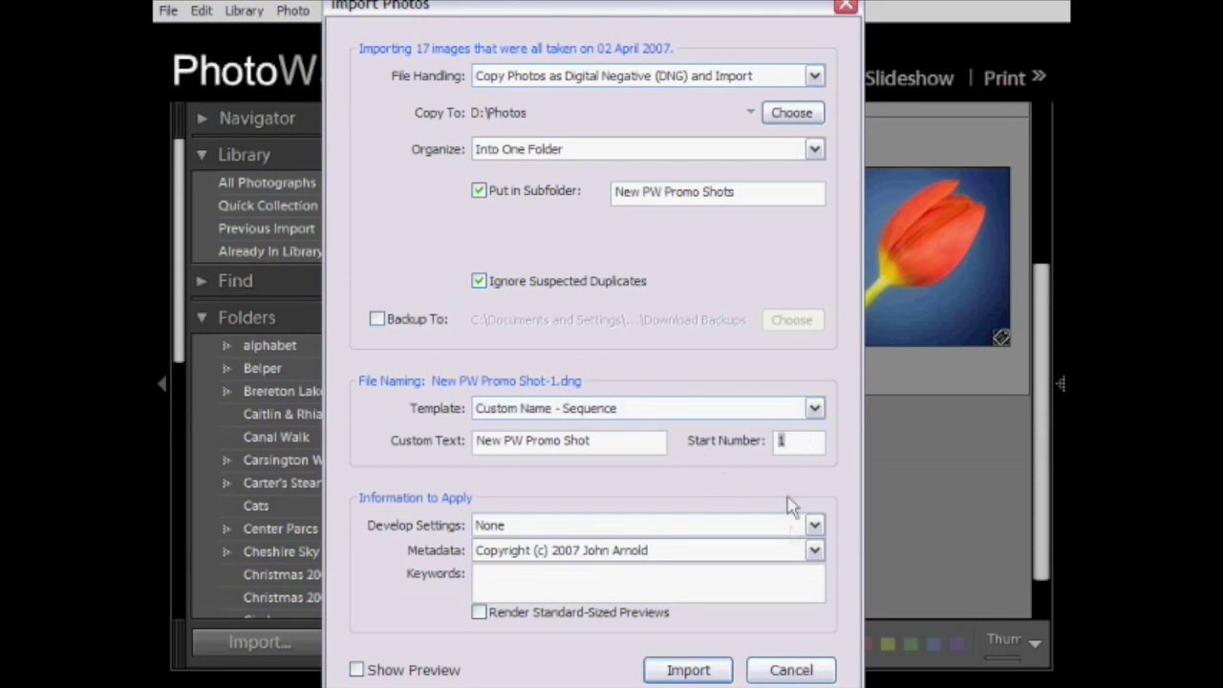
pyautogui.click(645, 415)
# Try Custom Name, Date - Filename and Filename - Sequence templates, then choose Custom Name - Sequence.
pyautogui.click(637, 474)
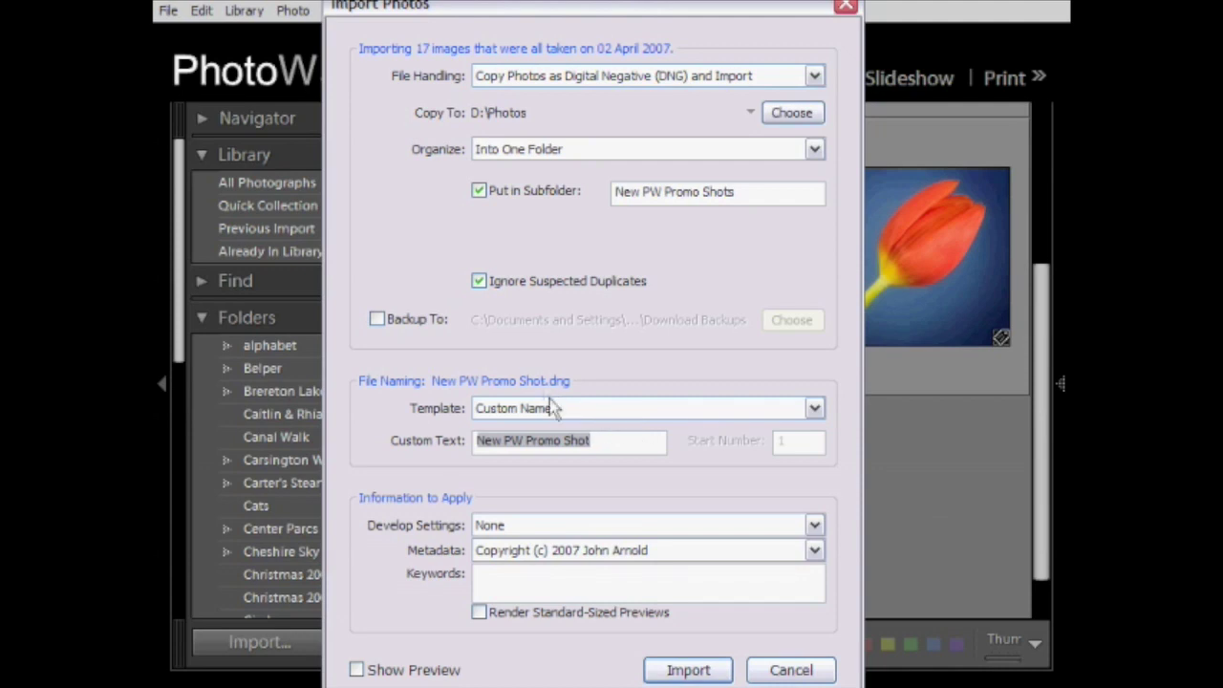
pyautogui.click(617, 412)
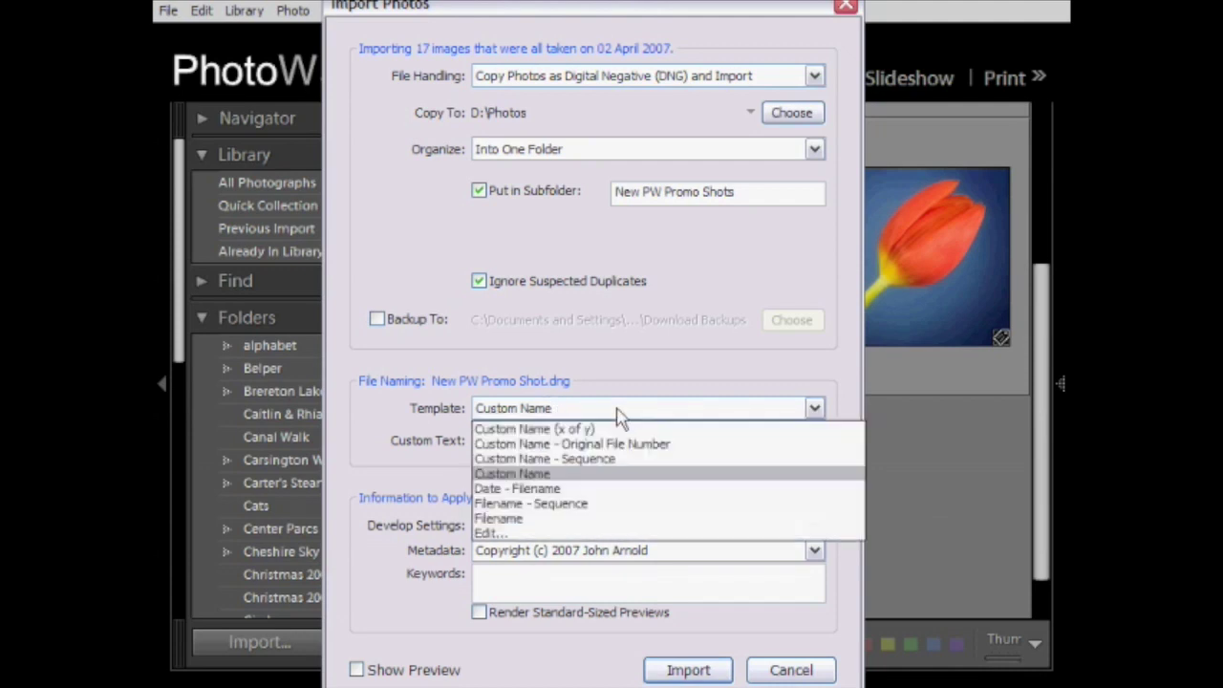
pyautogui.click(613, 489)
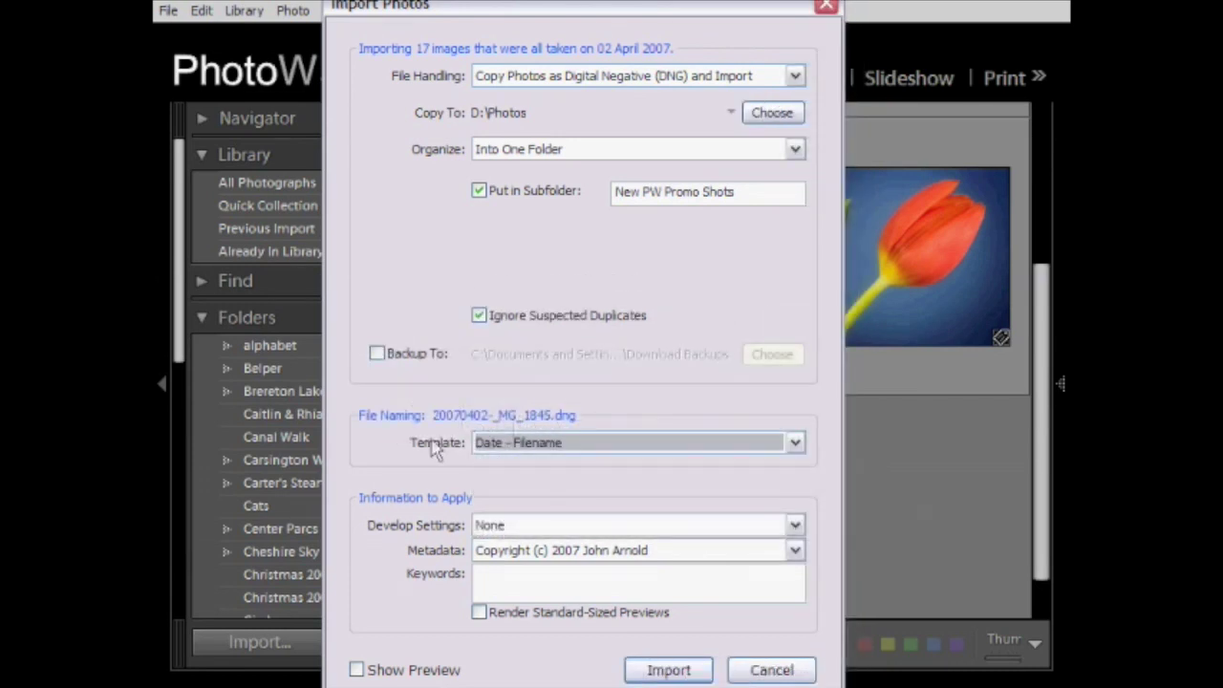
pyautogui.click(549, 443)
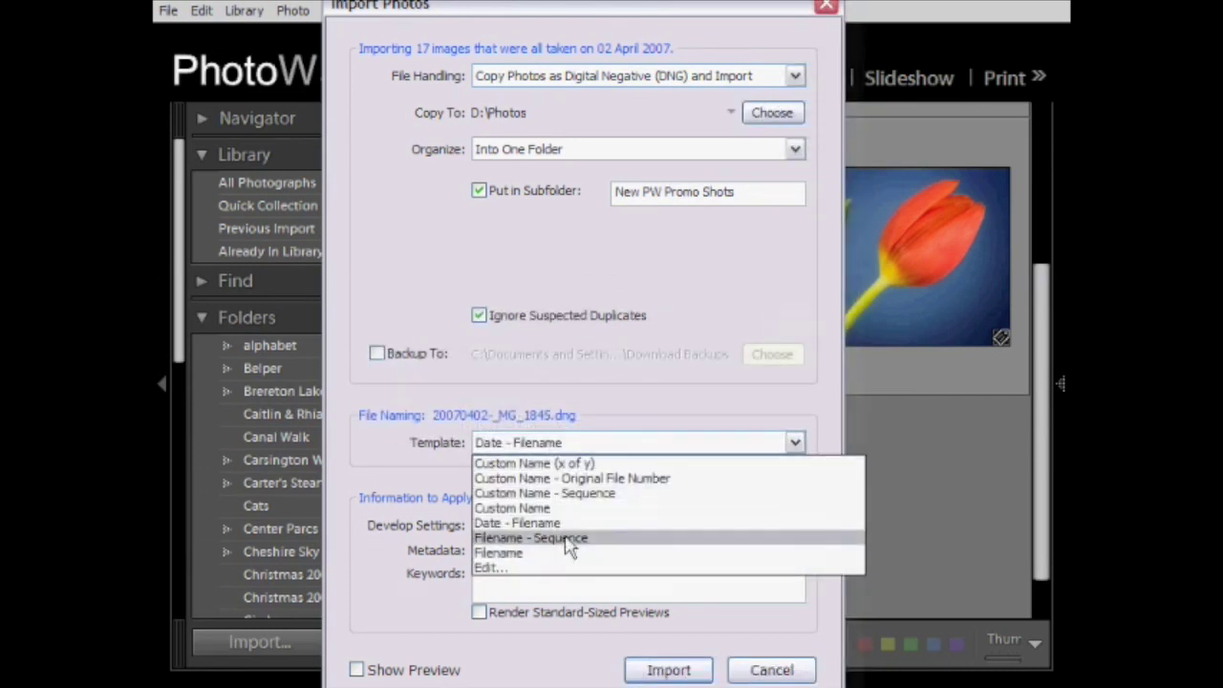
pyautogui.click(568, 539)
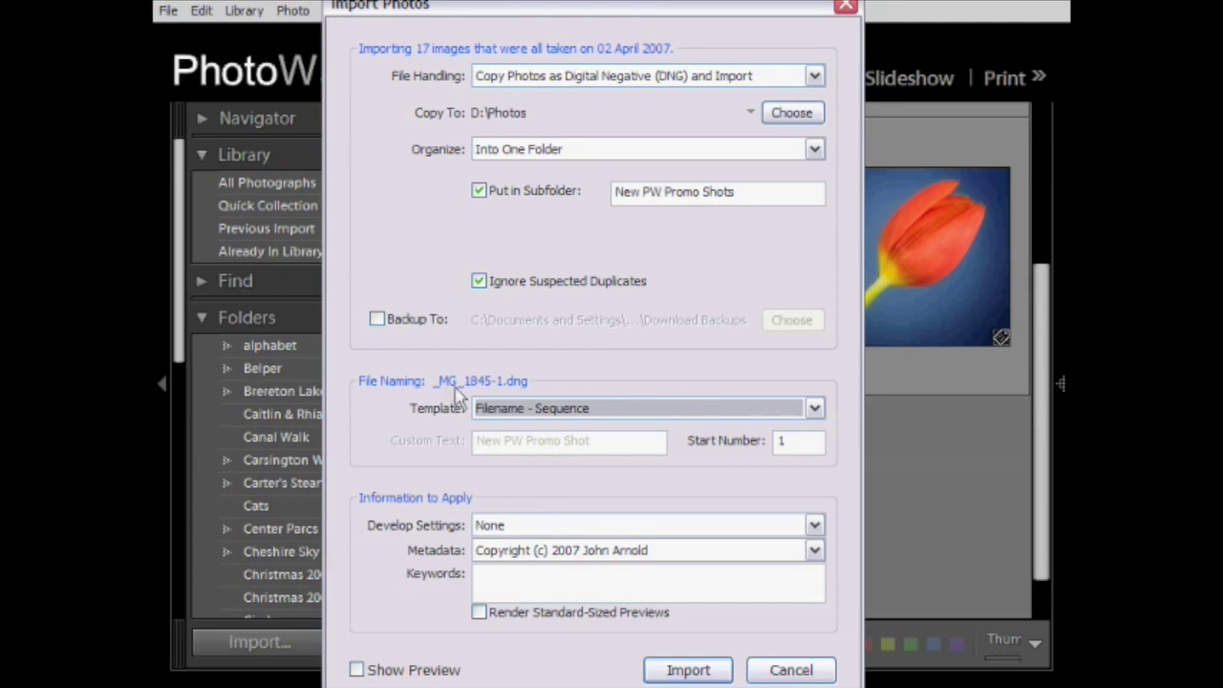
pyautogui.click(561, 416)
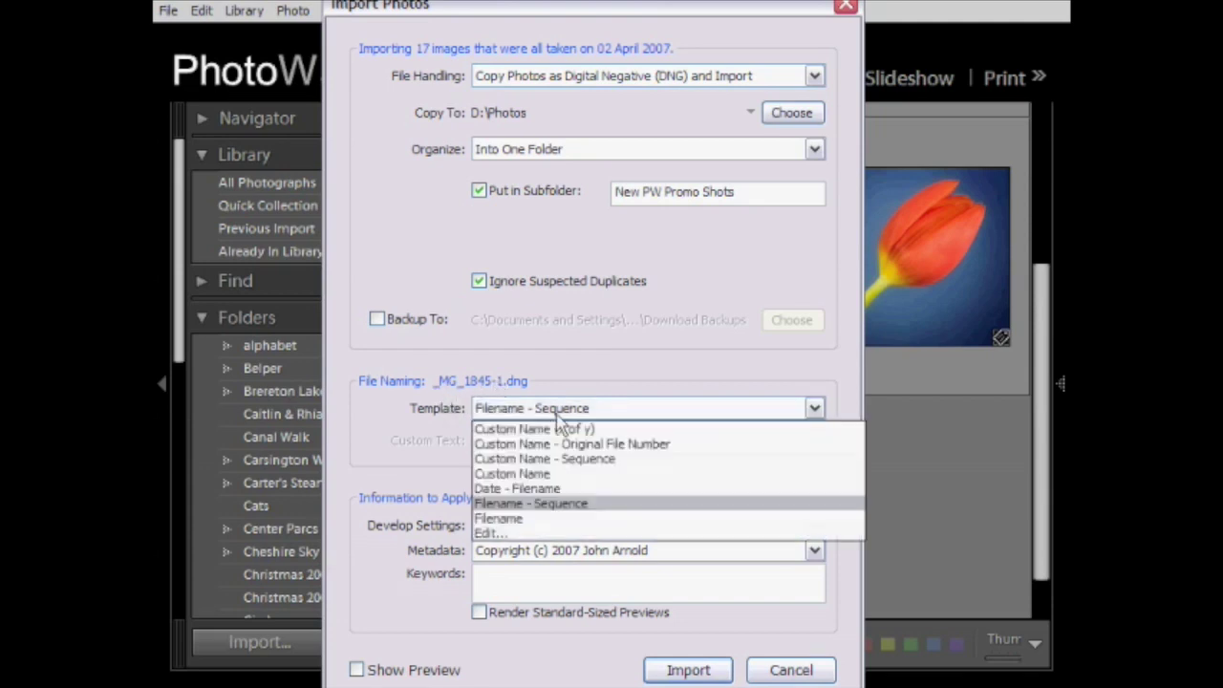
pyautogui.click(558, 533)
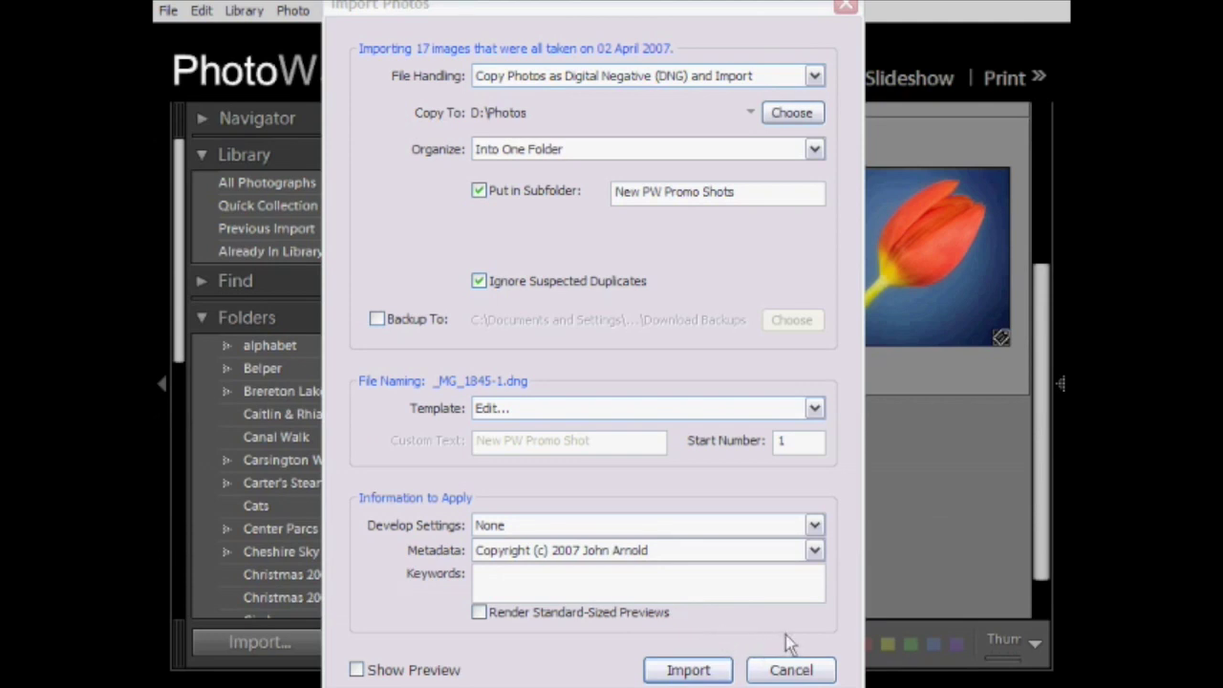
pyautogui.click(678, 409)
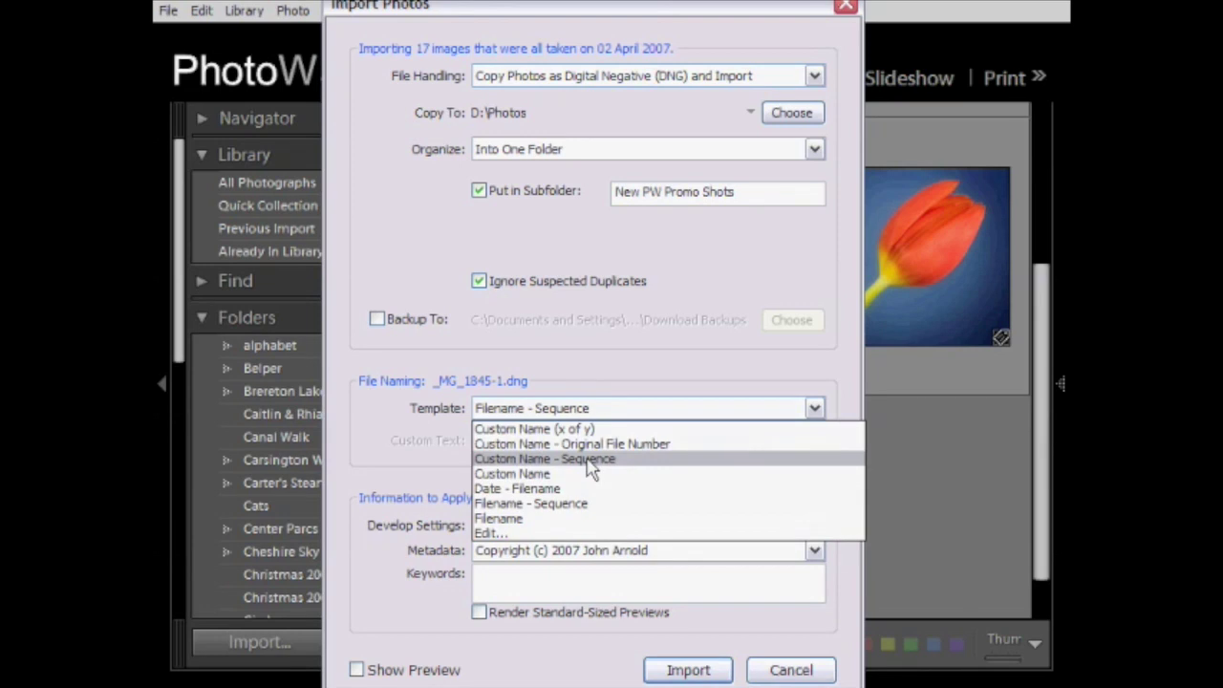
pyautogui.click(587, 457)
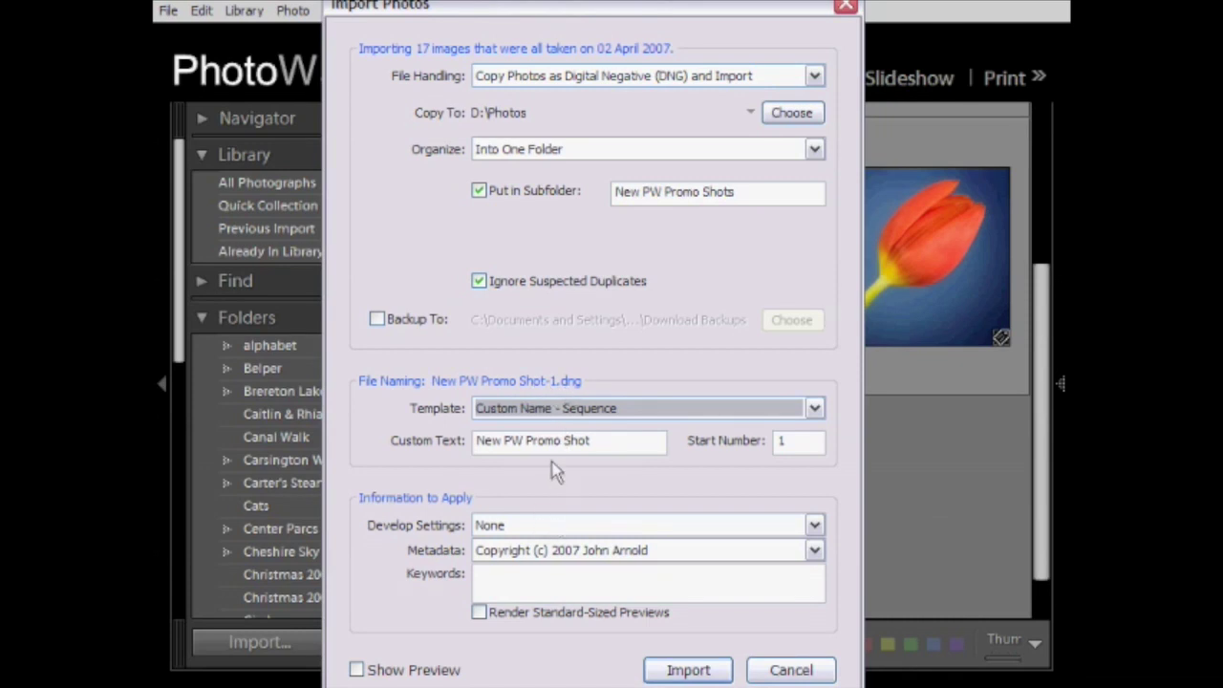
# Keep Develop Settings at None and open the Metadata presets list.
pyautogui.click(532, 528)
pyautogui.click(532, 528)
pyautogui.click(532, 528)
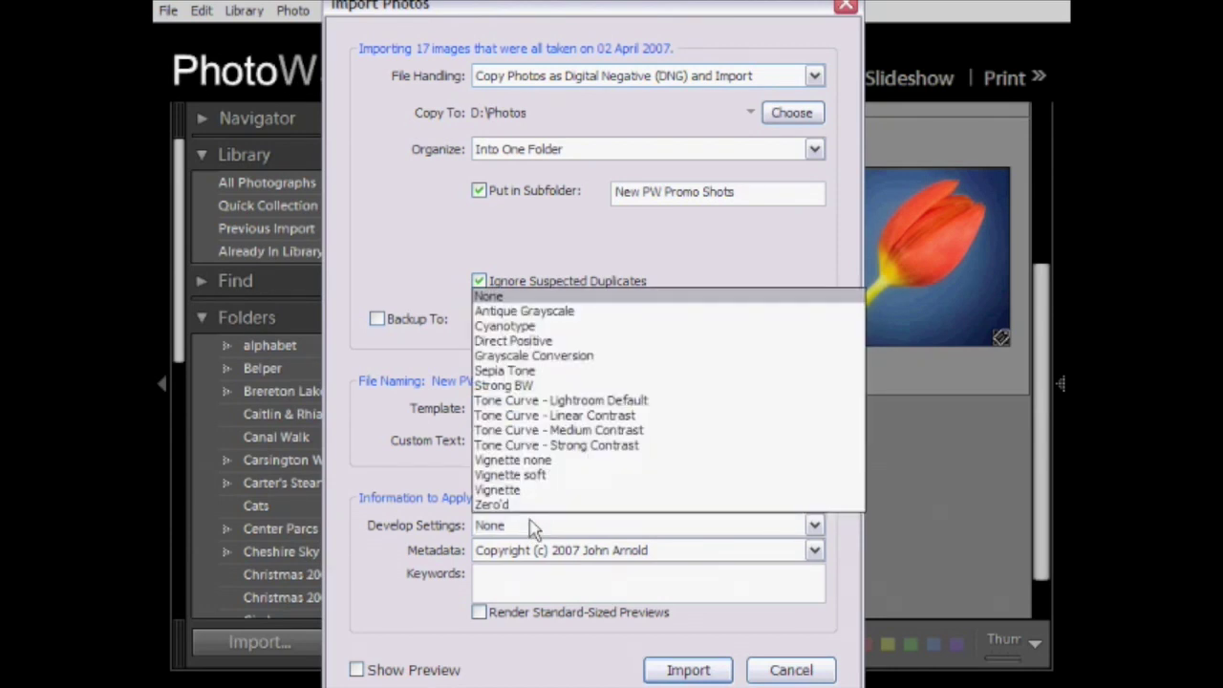
pyautogui.click(413, 541)
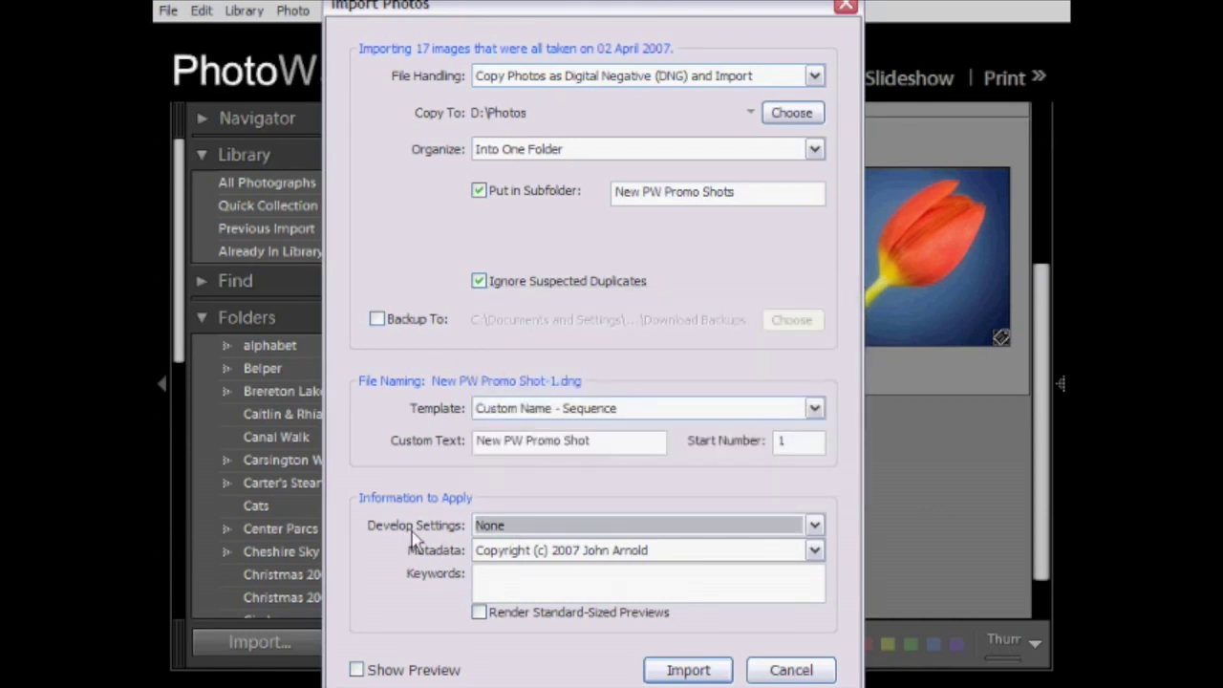
pyautogui.click(550, 553)
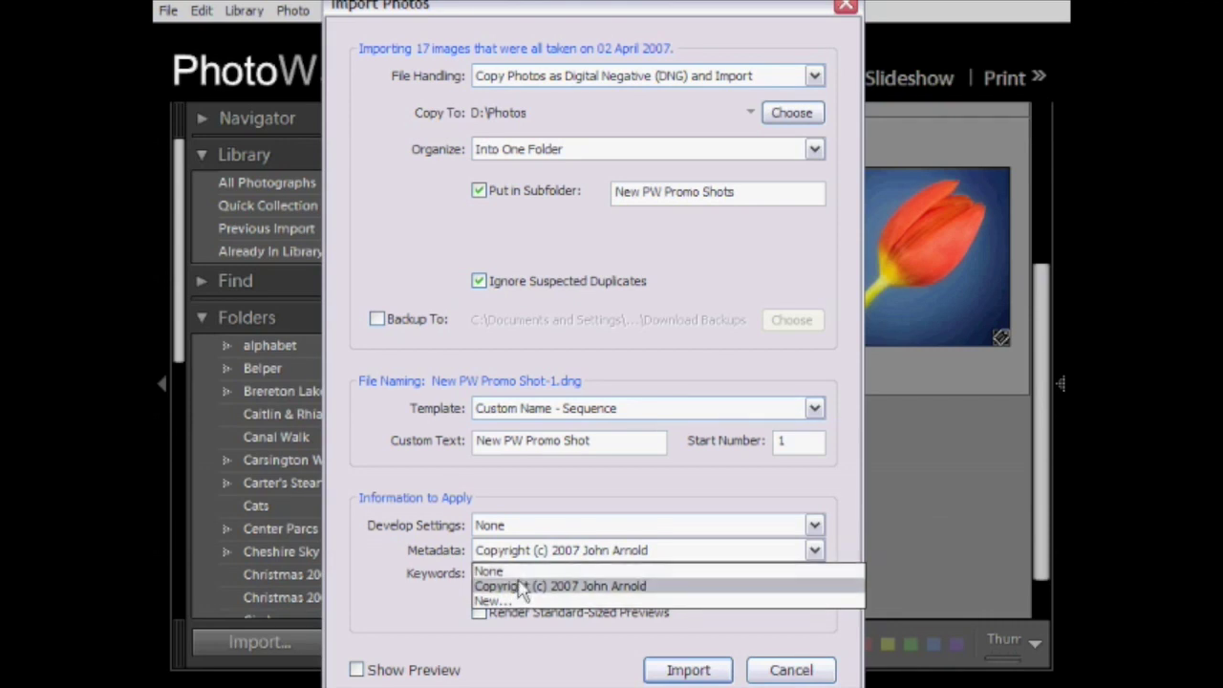
# Choose New... under Metadata and enter the Copyright (c) PhotoWalkthrough.com preset name.
pyautogui.click(648, 601)
pyautogui.moveTo(590, 8); pyautogui.dragTo(651, 17)
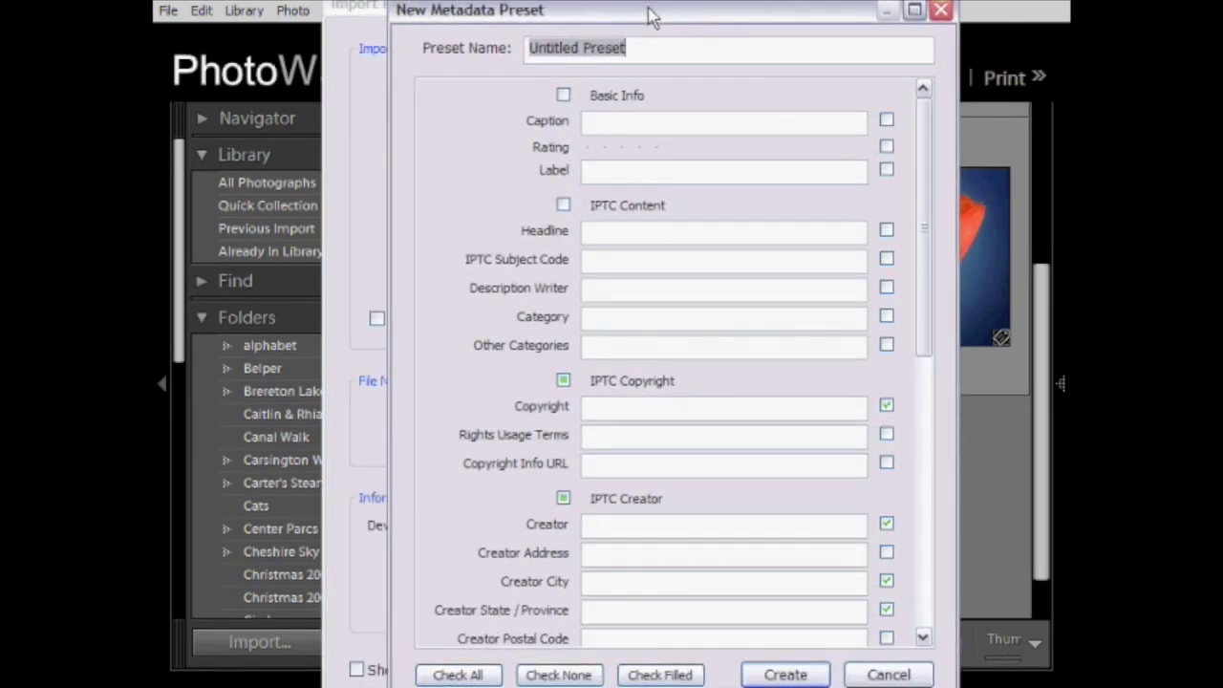
pyautogui.click(606, 55)
pyautogui.moveTo(605, 55); pyautogui.dragTo(377, 110)
pyautogui.write('Cop')
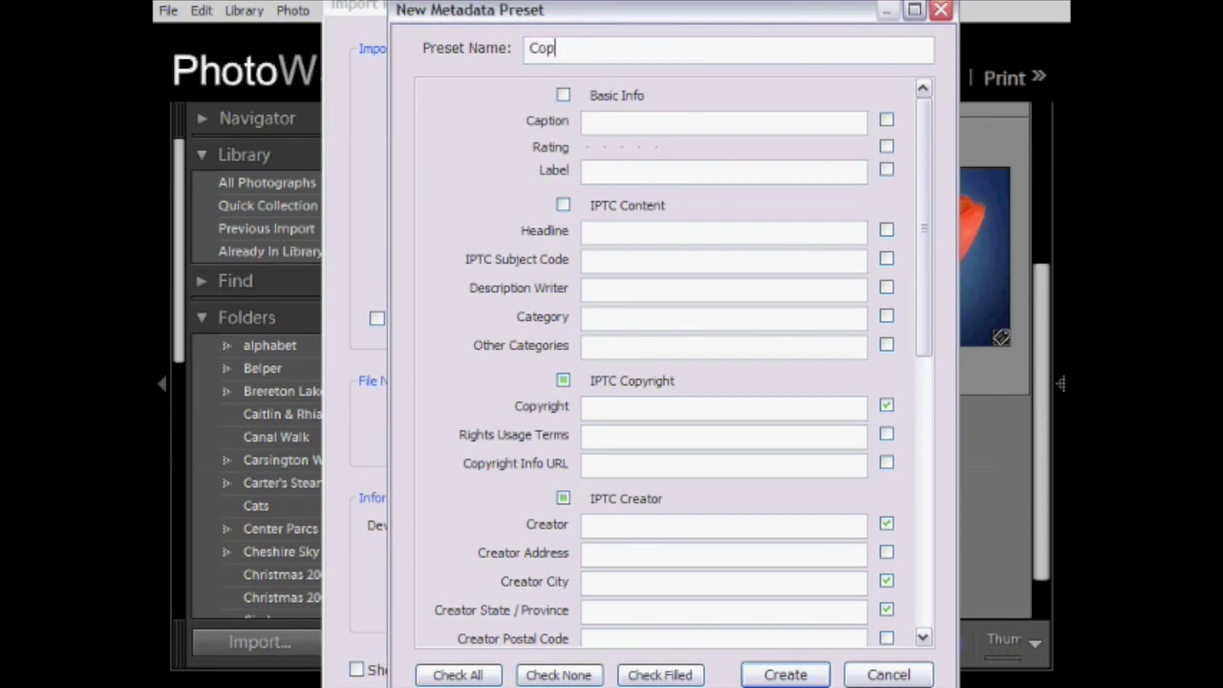
pyautogui.write('yright (c) ')
pyautogui.write('2006')
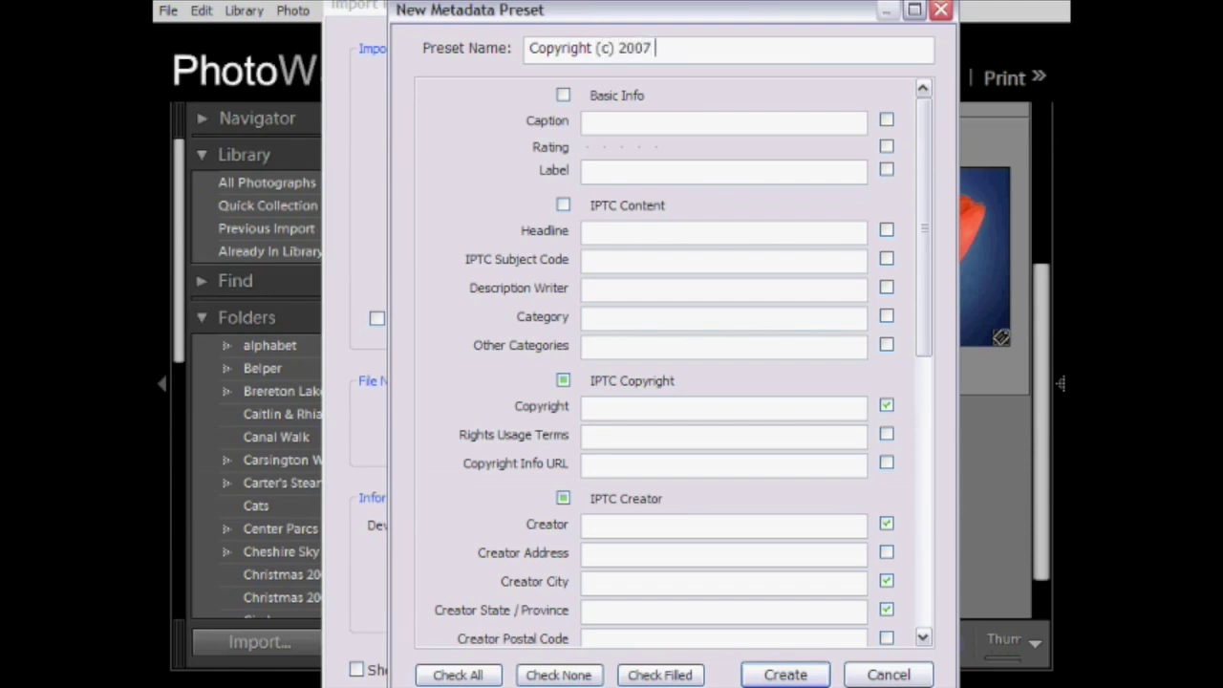
pyautogui.write(' PhotoWalkt')
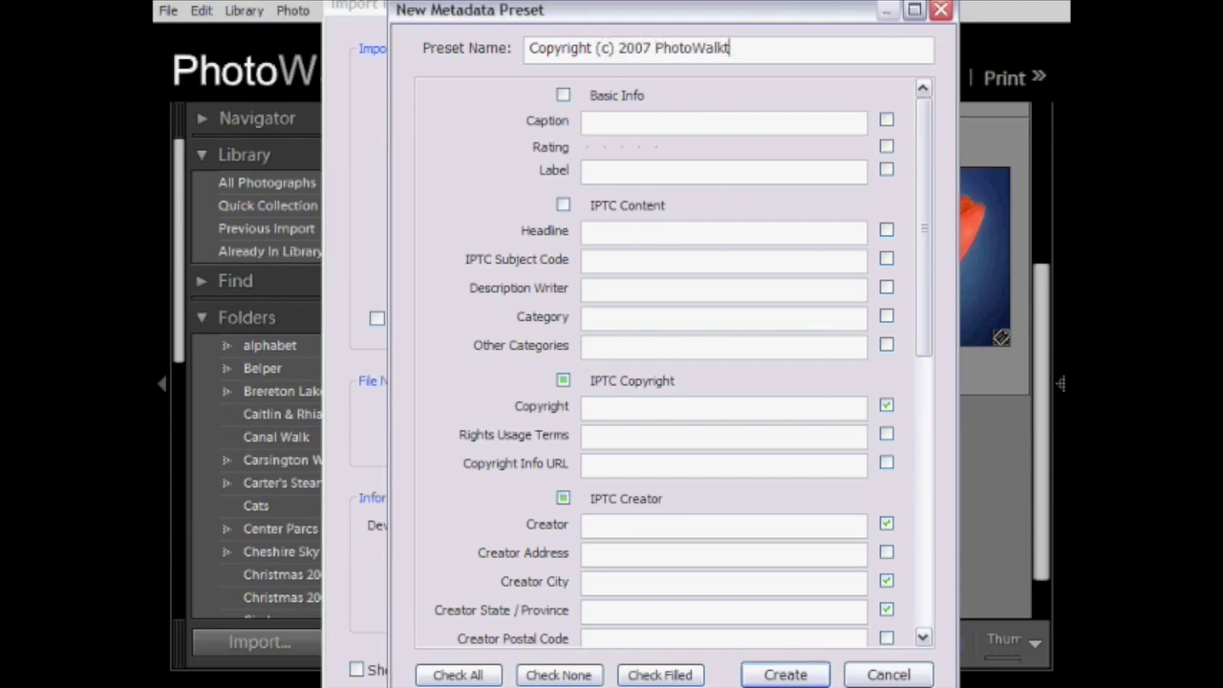
pyautogui.write('h')
pyautogui.write('rough..com')
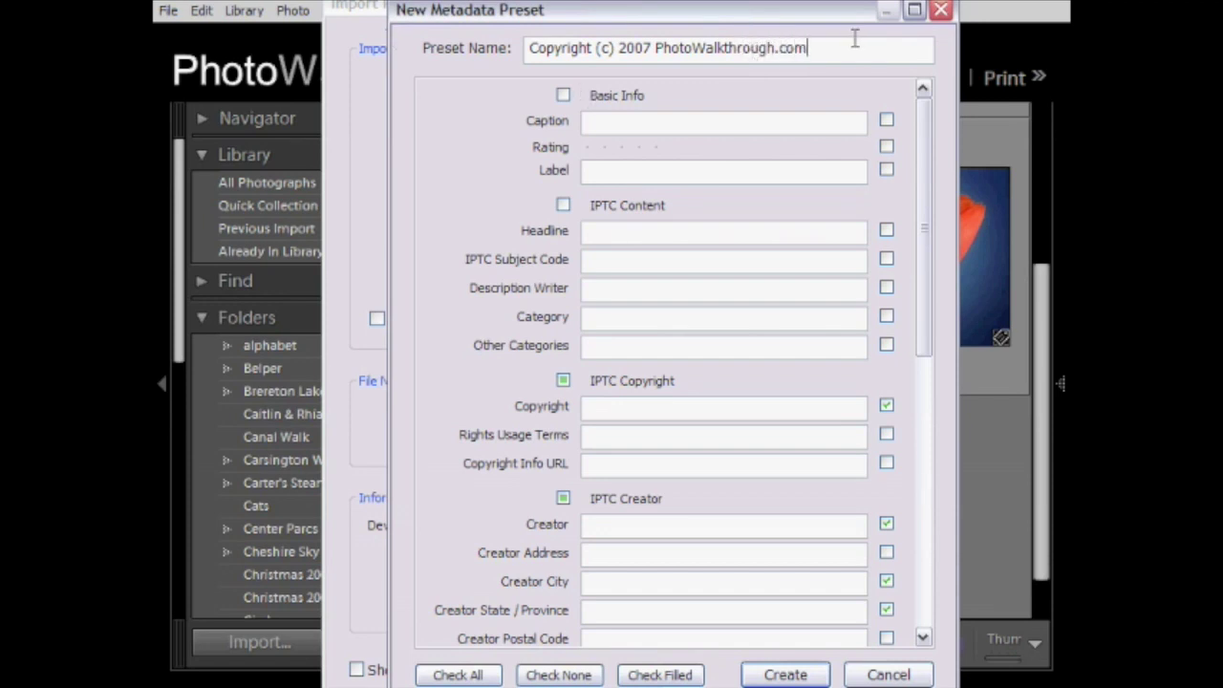
pyautogui.moveTo(855, 42); pyautogui.dragTo(514, 44)
pyautogui.hotkey('ctrl', 'c')
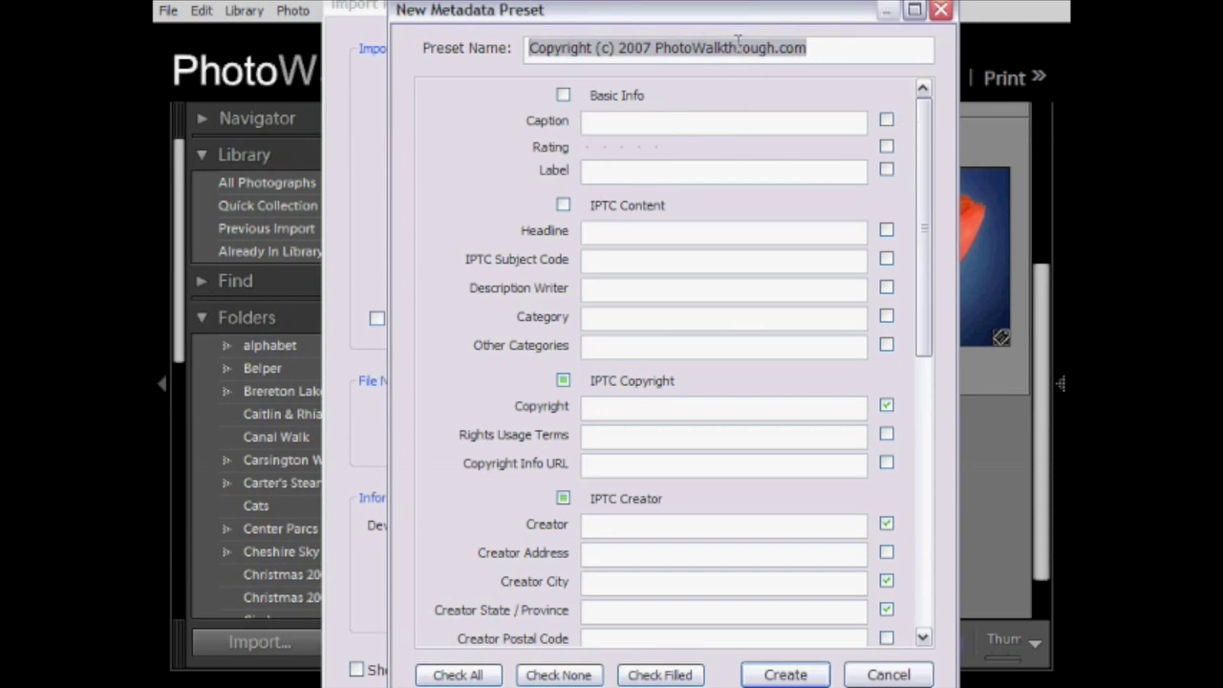
pyautogui.moveTo(919, 110)
pyautogui.mouseDown()
pyautogui.moveTo(919, 225)
pyautogui.moveTo(915, 108)
pyautogui.mouseUp()
pyautogui.click(599, 120)
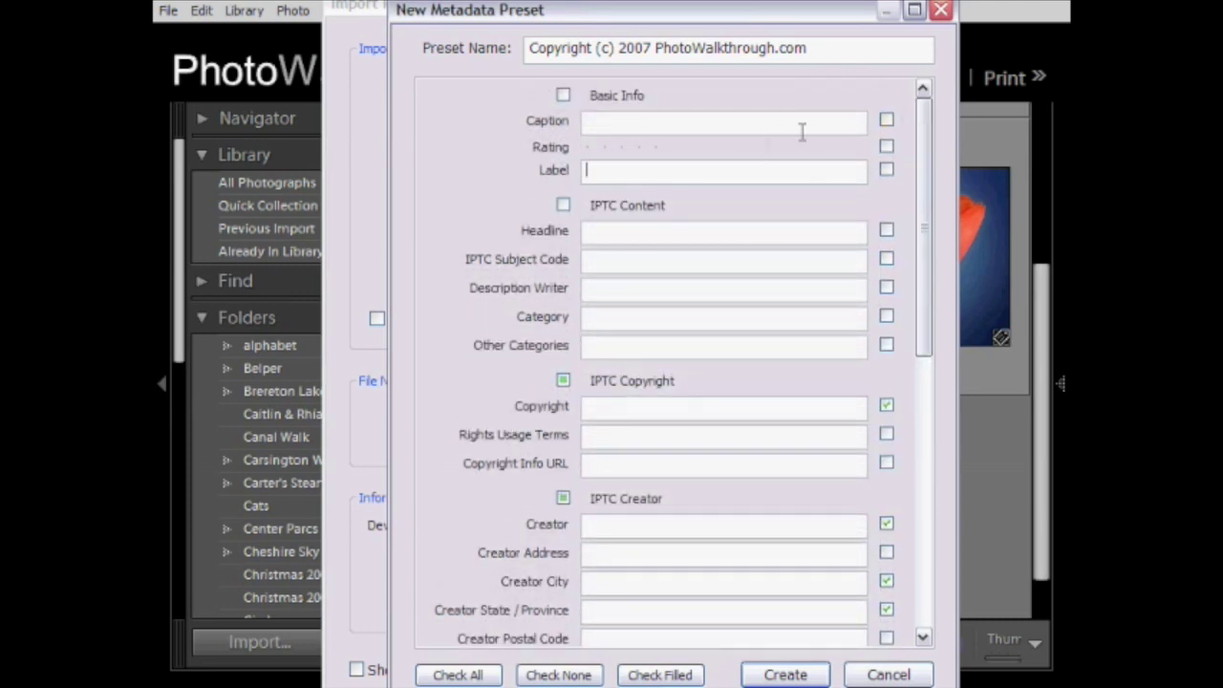
# Enter PhotoWalkthrough.com as Creator and paste the copyright notice into the Copyright field.
pyautogui.moveTo(927, 150); pyautogui.dragTo(912, 274)
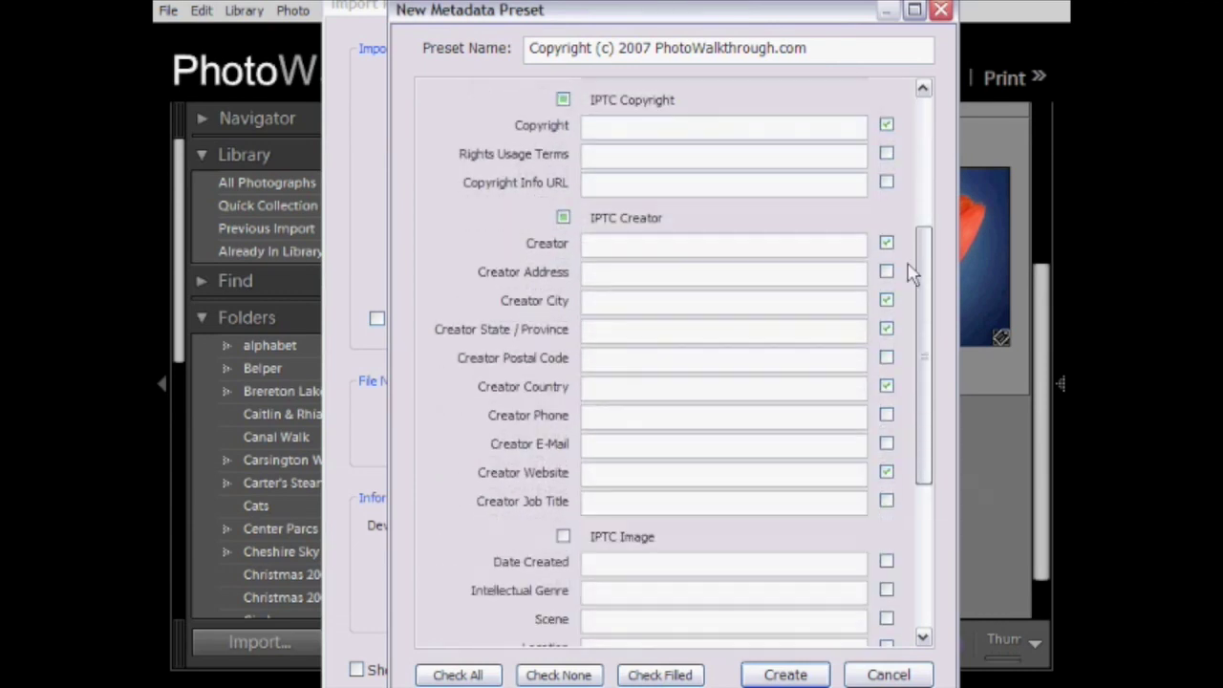
pyautogui.click(605, 242)
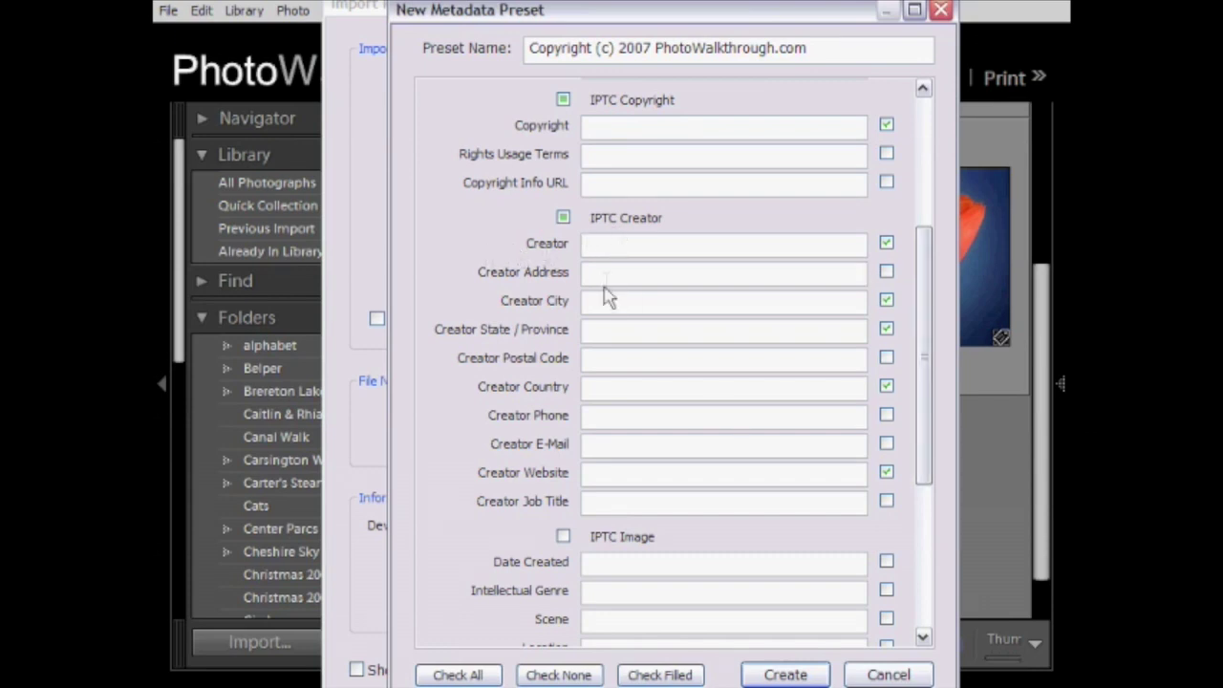
pyautogui.write('PhotoWalkthrough.com')
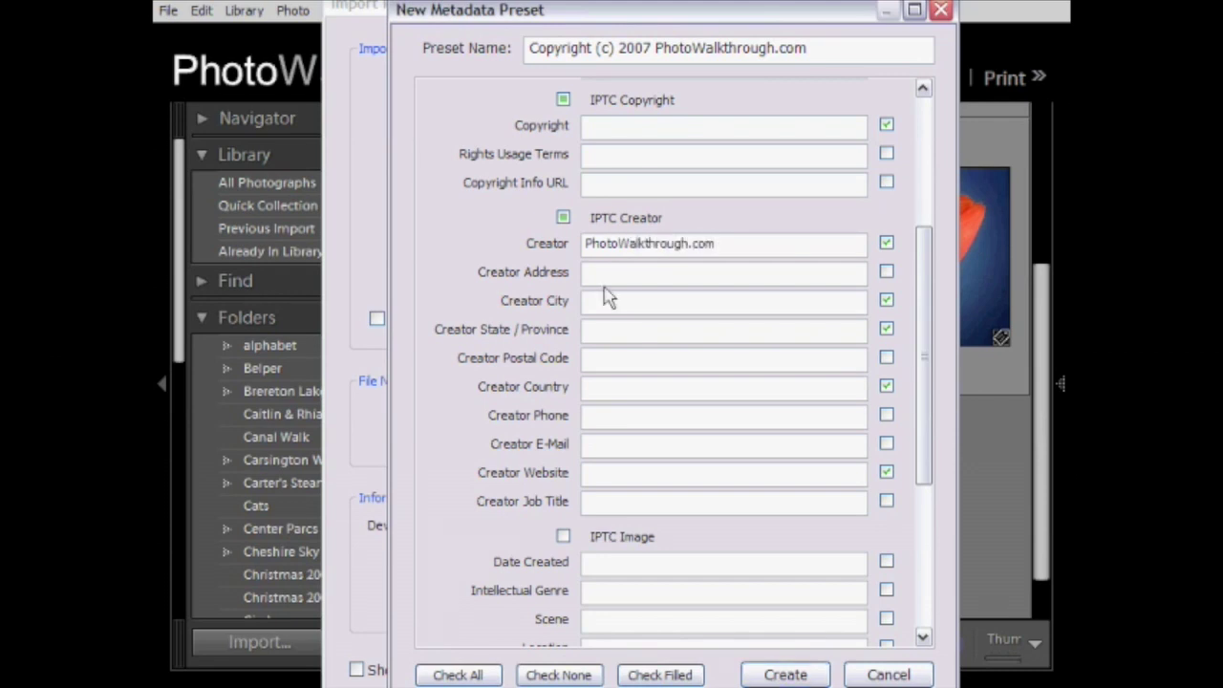
pyautogui.click(606, 124)
pyautogui.hotkey('ctrl', 'v')
pyautogui.moveTo(586, 125); pyautogui.dragTo(879, 110)
# Set Rights Usage Terms to 'All rights reserved.', enter the copyright URL, and reach the Creator Website field.
pyautogui.click(745, 158)
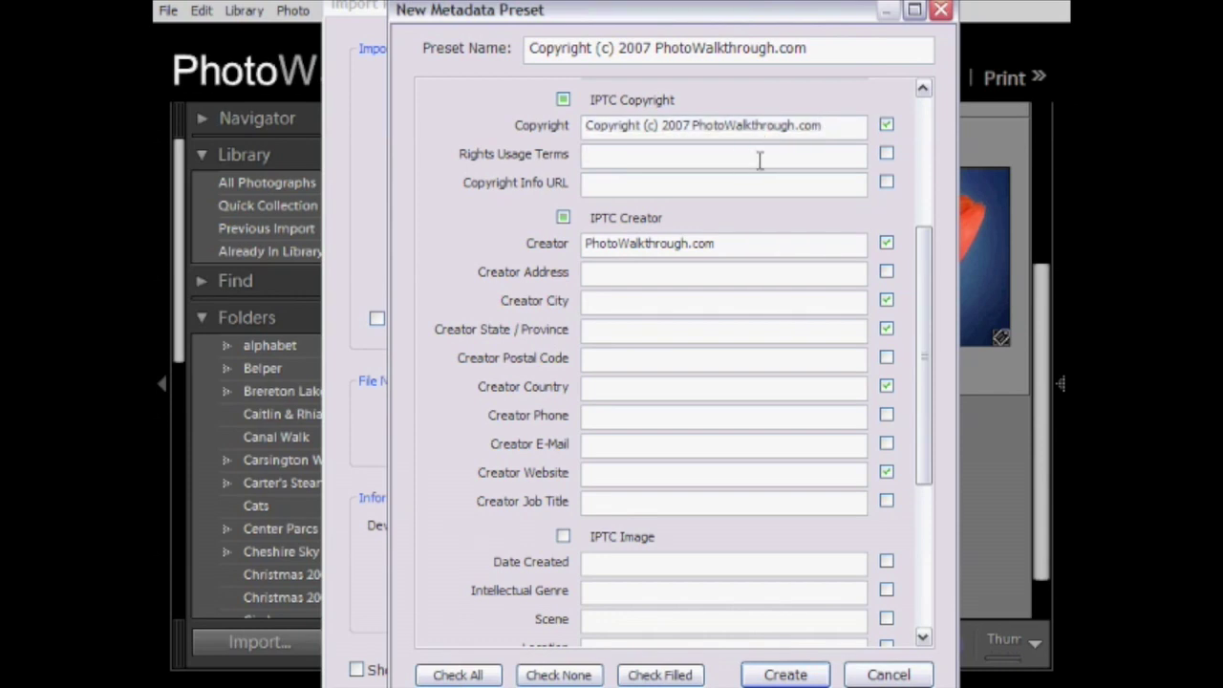
pyautogui.write('All rights reserved.')
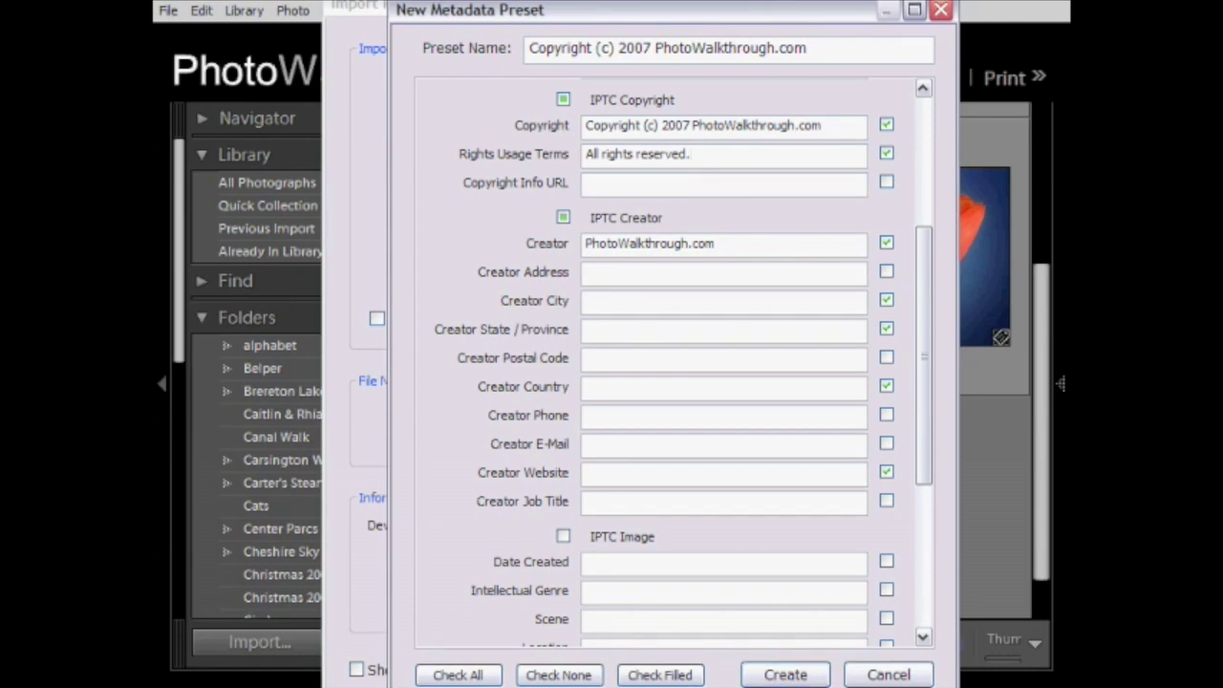
pyautogui.click(739, 188)
pyautogui.write('http://')
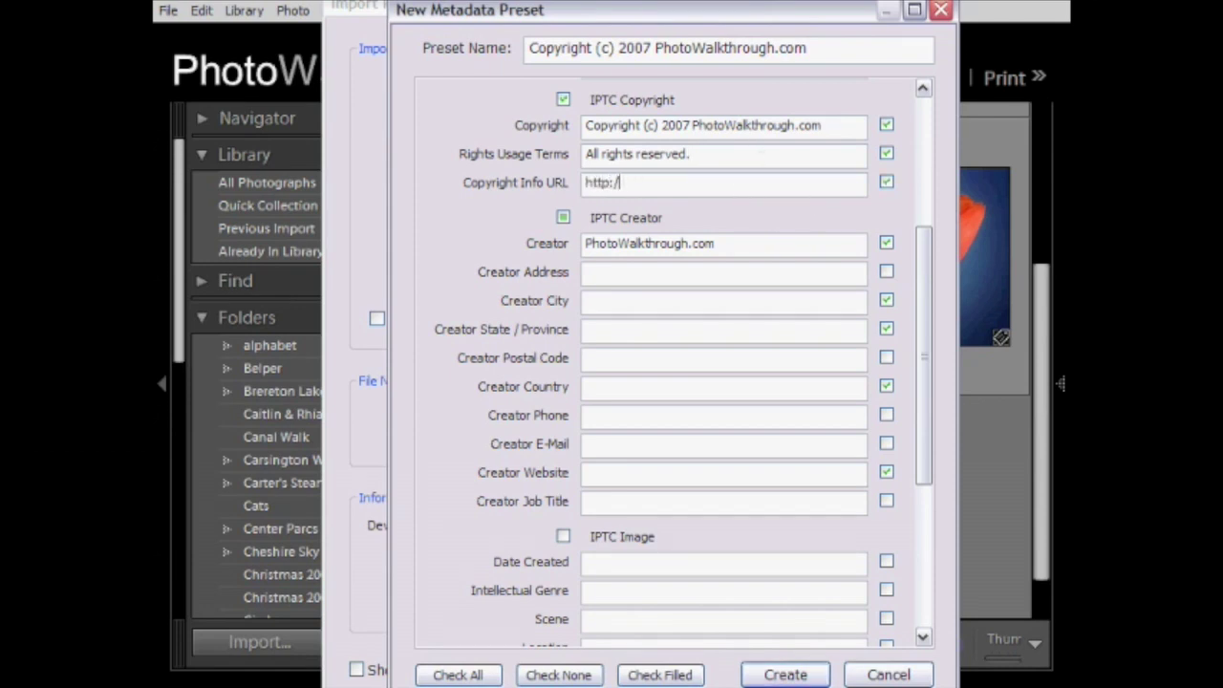
pyautogui.write('www.oph')
pyautogui.write('hoto')
pyautogui.click(603, 445)
pyautogui.click(604, 473)
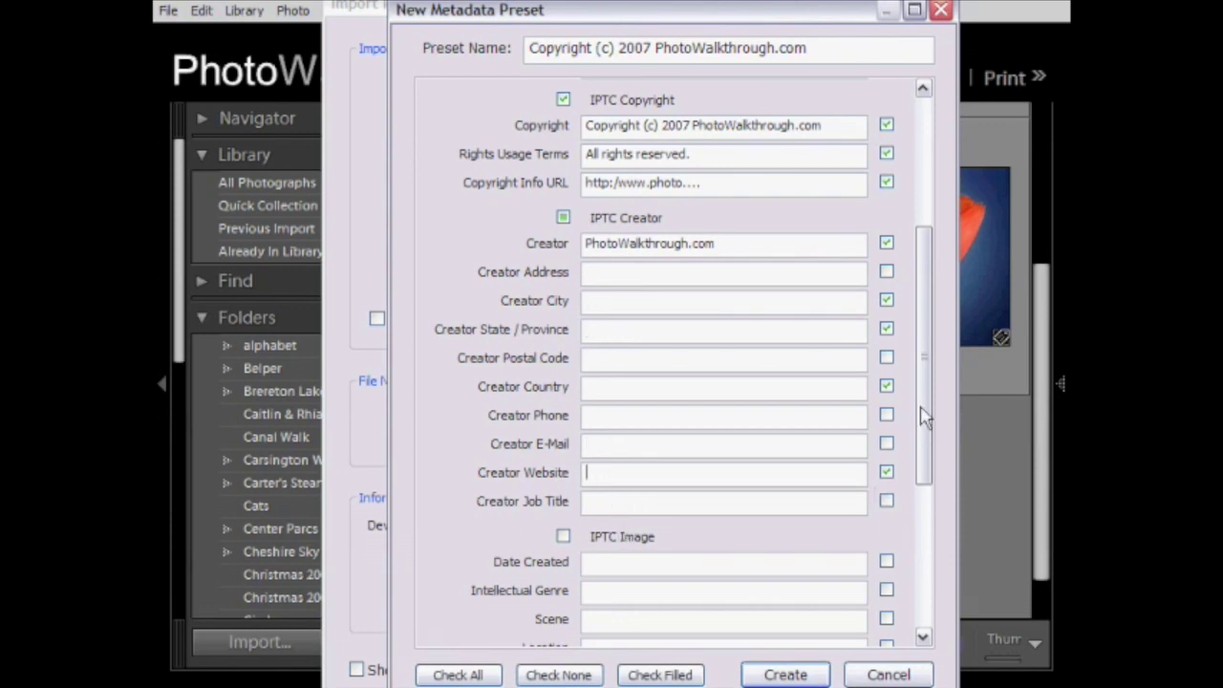
pyautogui.moveTo(925, 417); pyautogui.dragTo(912, 537)
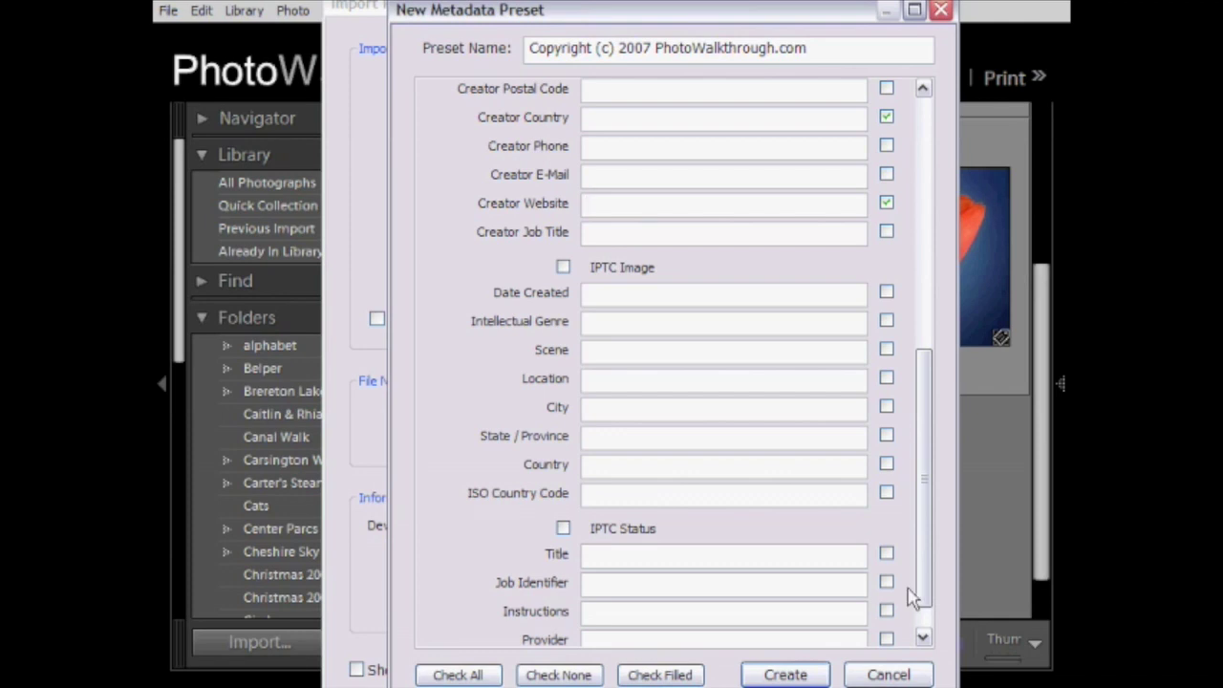
pyautogui.scroll(-1, 928, 600)
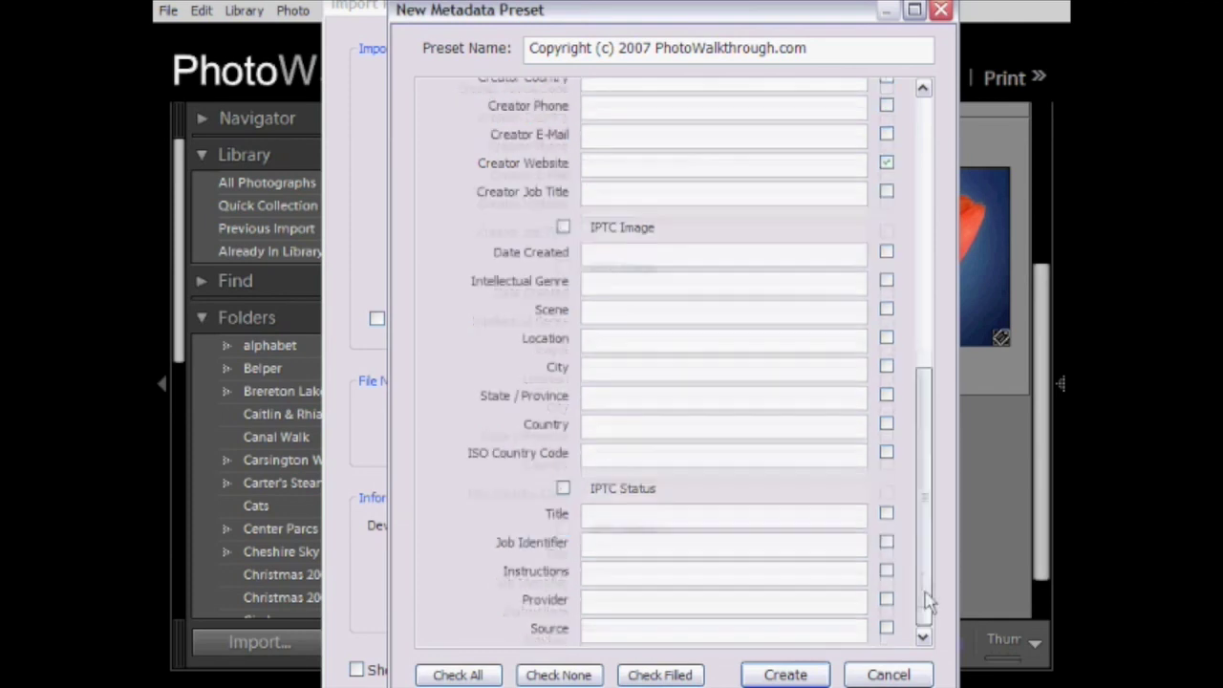
pyautogui.scroll(1, 742, 366)
pyautogui.click(641, 308)
pyautogui.click(658, 392)
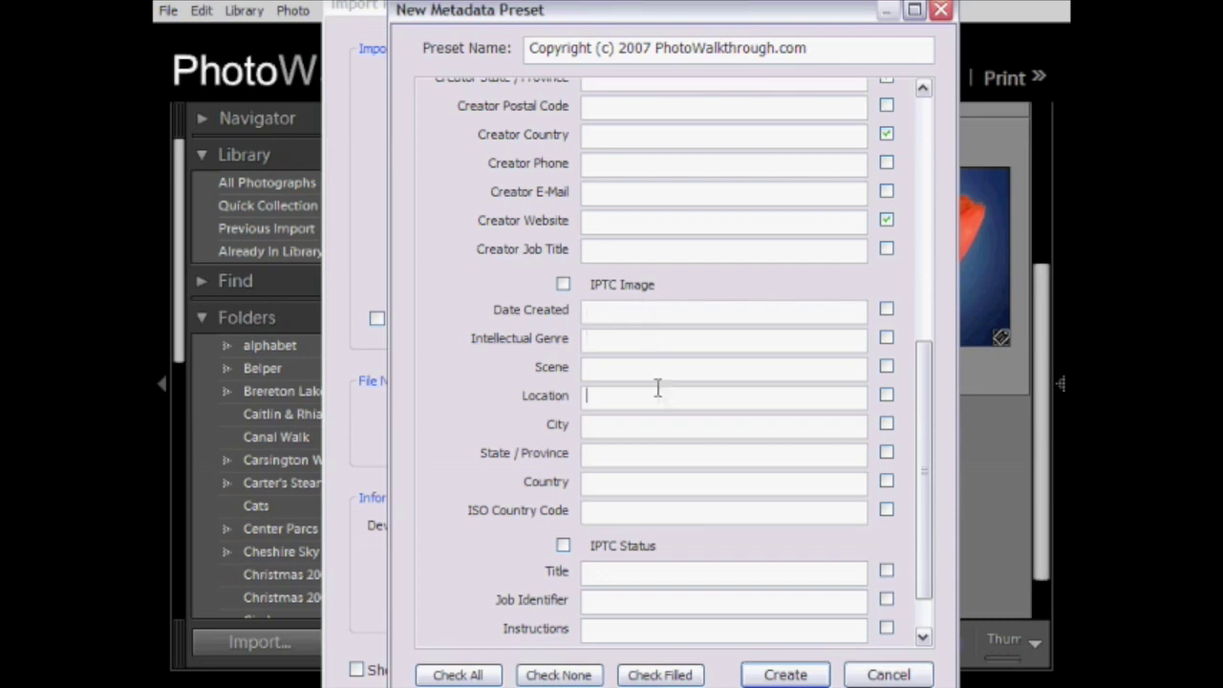
pyautogui.click(659, 366)
pyautogui.click(660, 337)
pyautogui.click(663, 310)
pyautogui.click(662, 367)
pyautogui.click(658, 422)
pyautogui.click(644, 481)
pyautogui.scroll(-1, 922, 554)
pyautogui.scroll(-2, 927, 564)
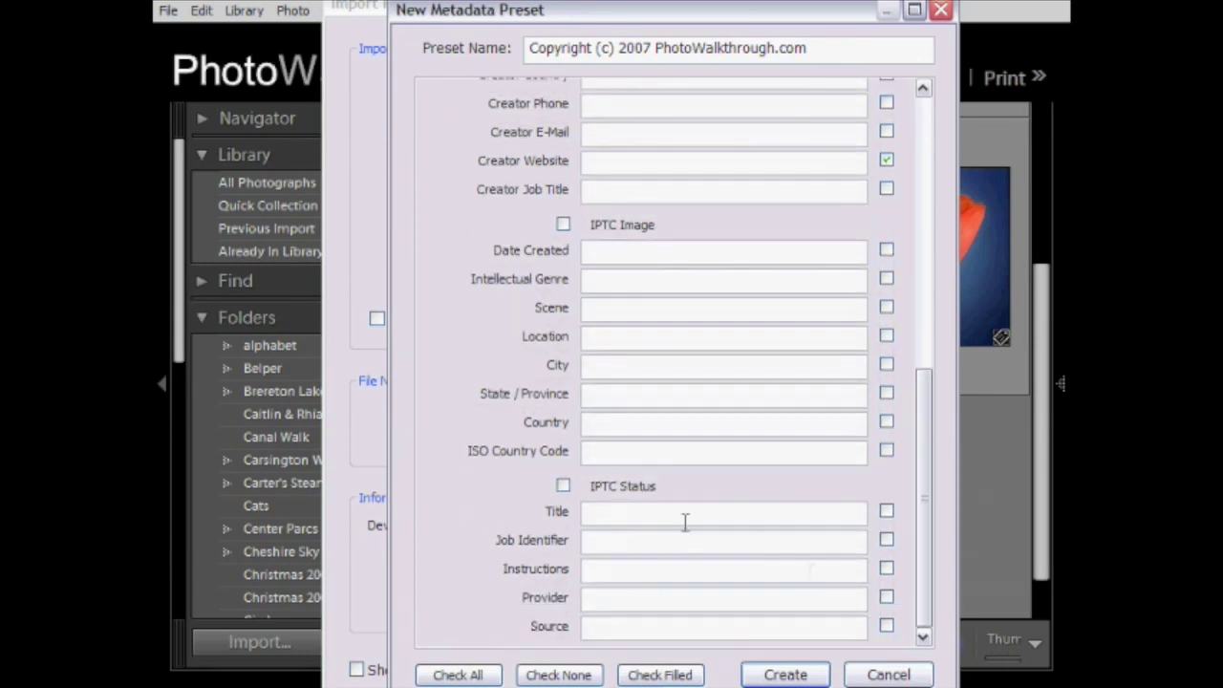
pyautogui.click(643, 509)
pyautogui.click(645, 540)
pyautogui.click(635, 626)
pyautogui.click(636, 568)
pyautogui.moveTo(922, 526); pyautogui.dragTo(936, 254)
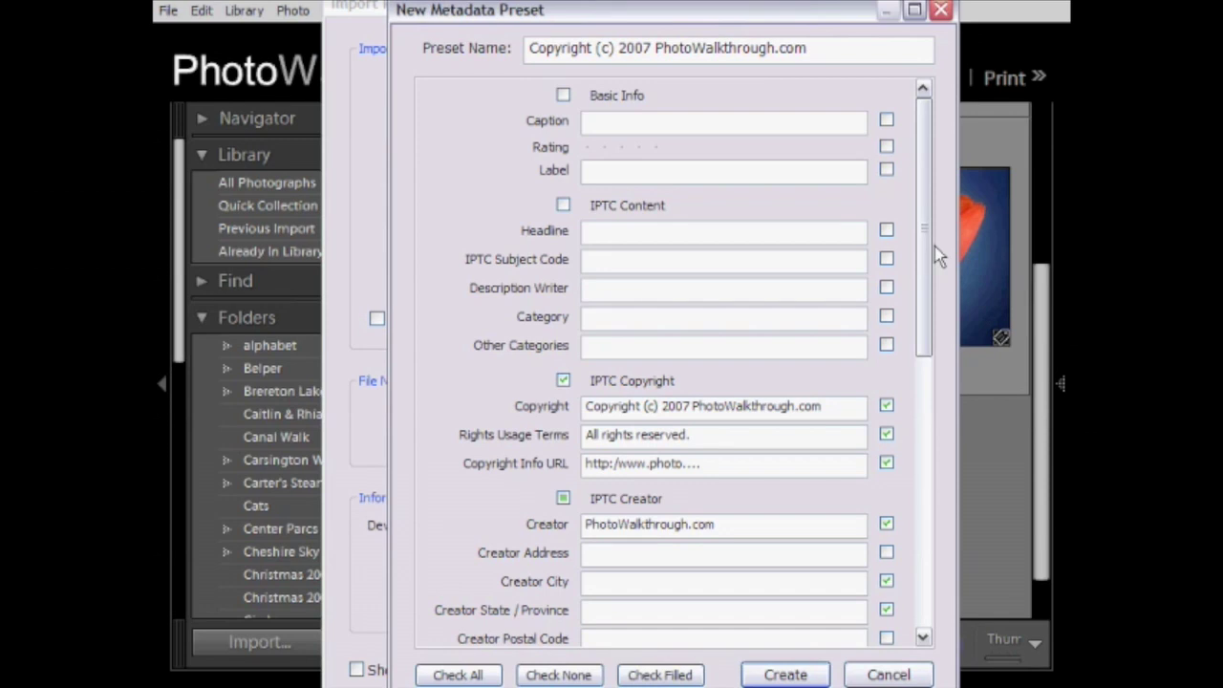
pyautogui.click(600, 259)
pyautogui.click(611, 289)
pyautogui.moveTo(929, 333); pyautogui.dragTo(903, 602)
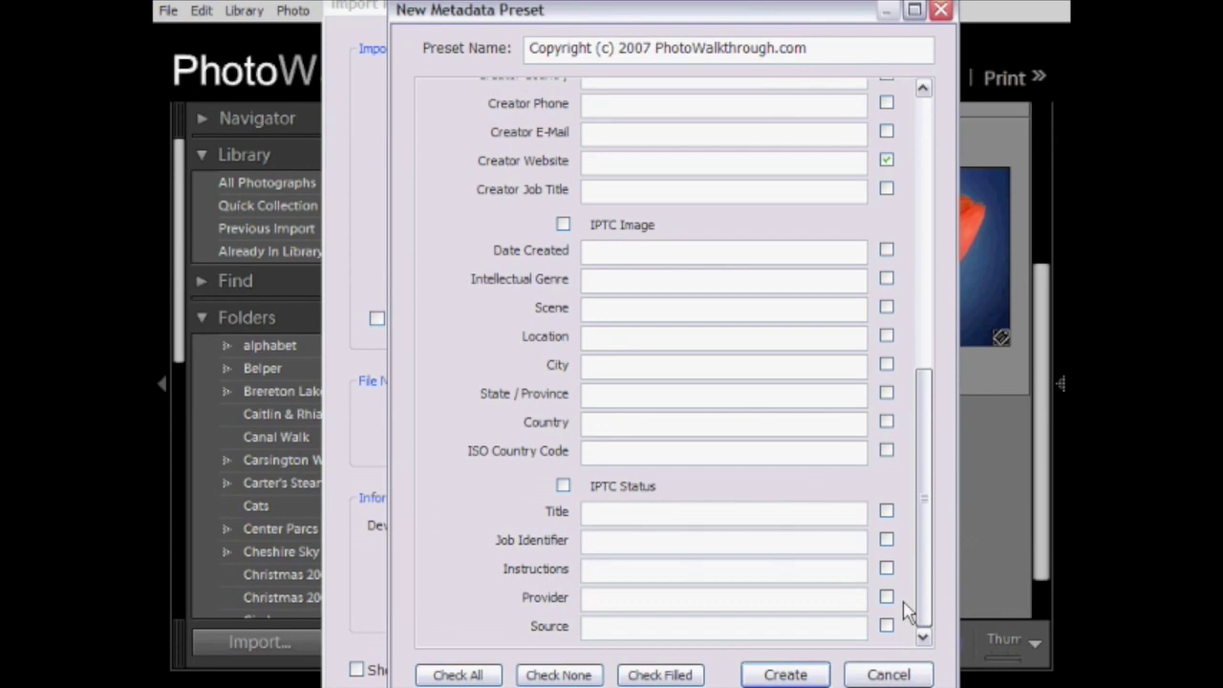
pyautogui.moveTo(908, 611); pyautogui.dragTo(933, 273)
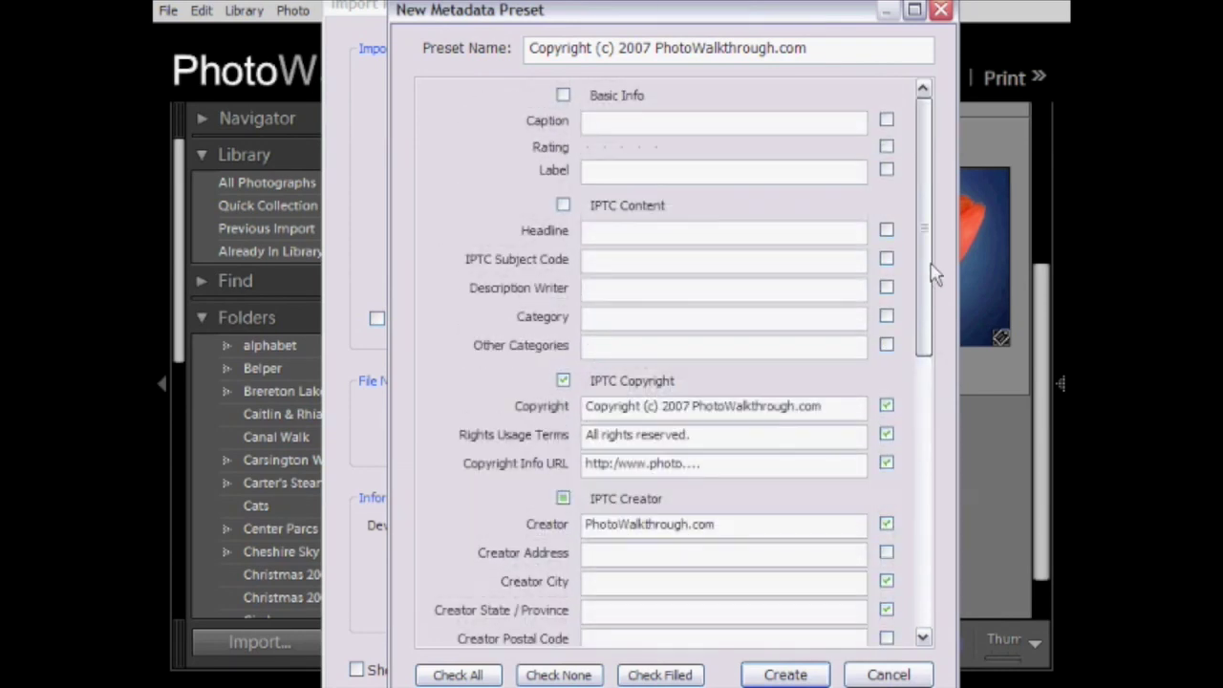
# Create the preset and keep 'Copyright (c) 2007 PhotoWalkthrough.com' as the import metadata.
pyautogui.click(787, 672)
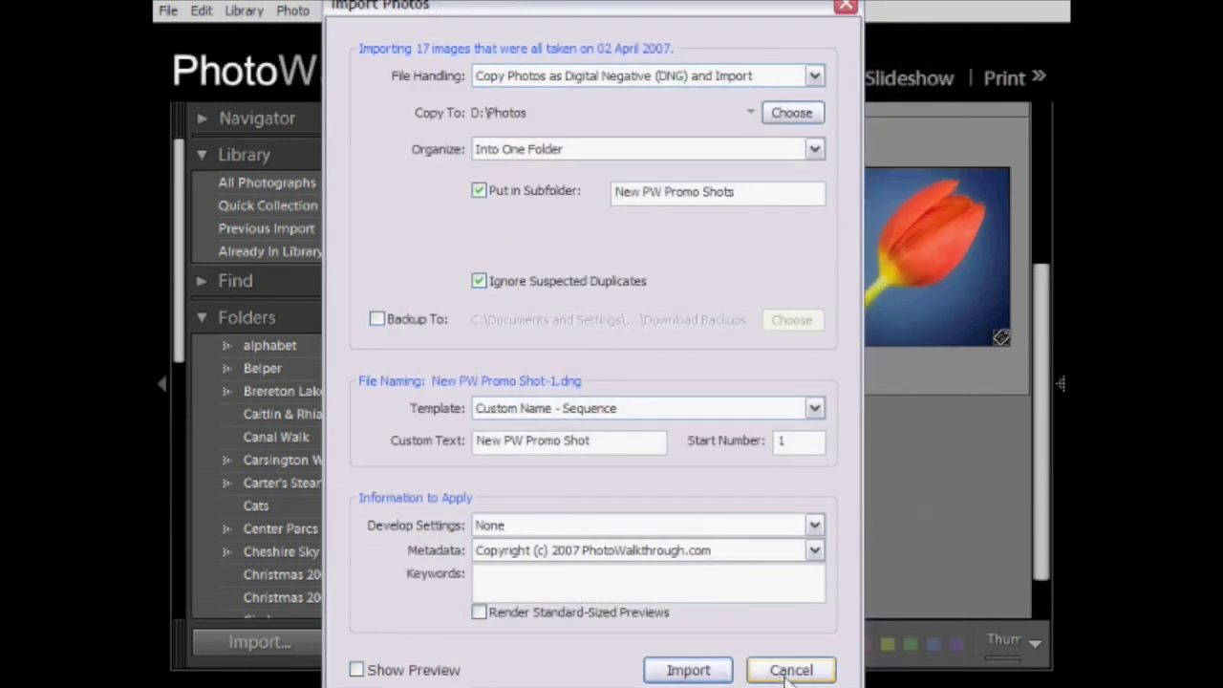
pyautogui.click(702, 552)
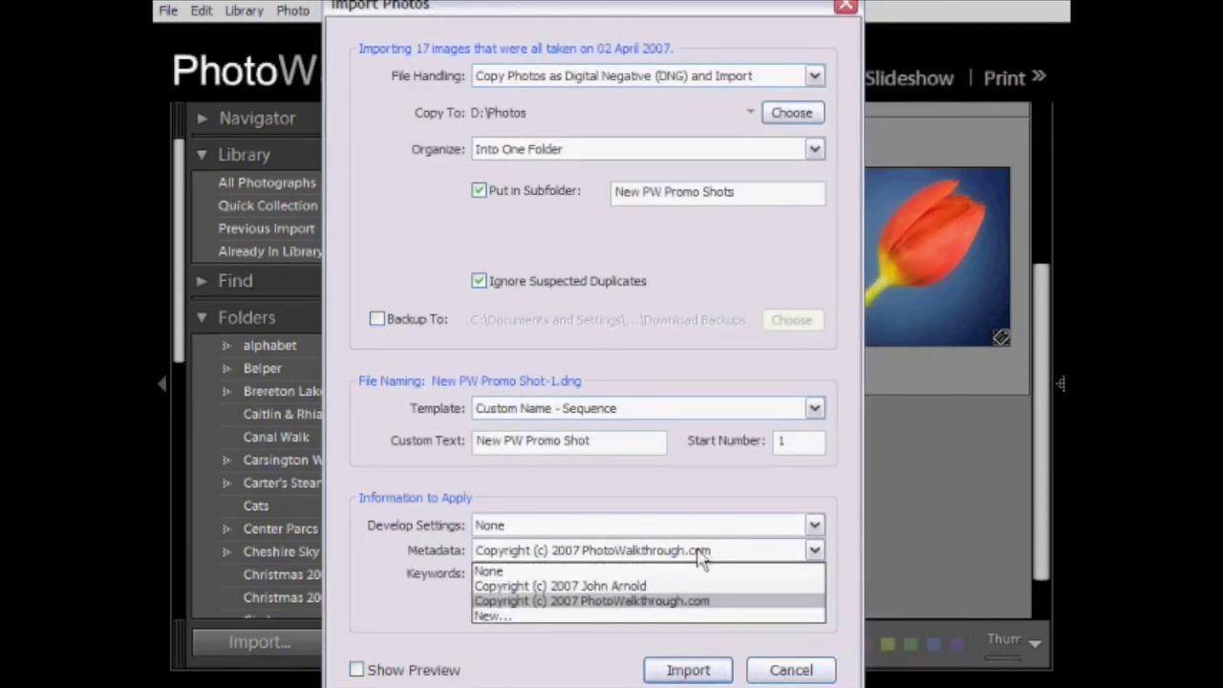
pyautogui.click(680, 602)
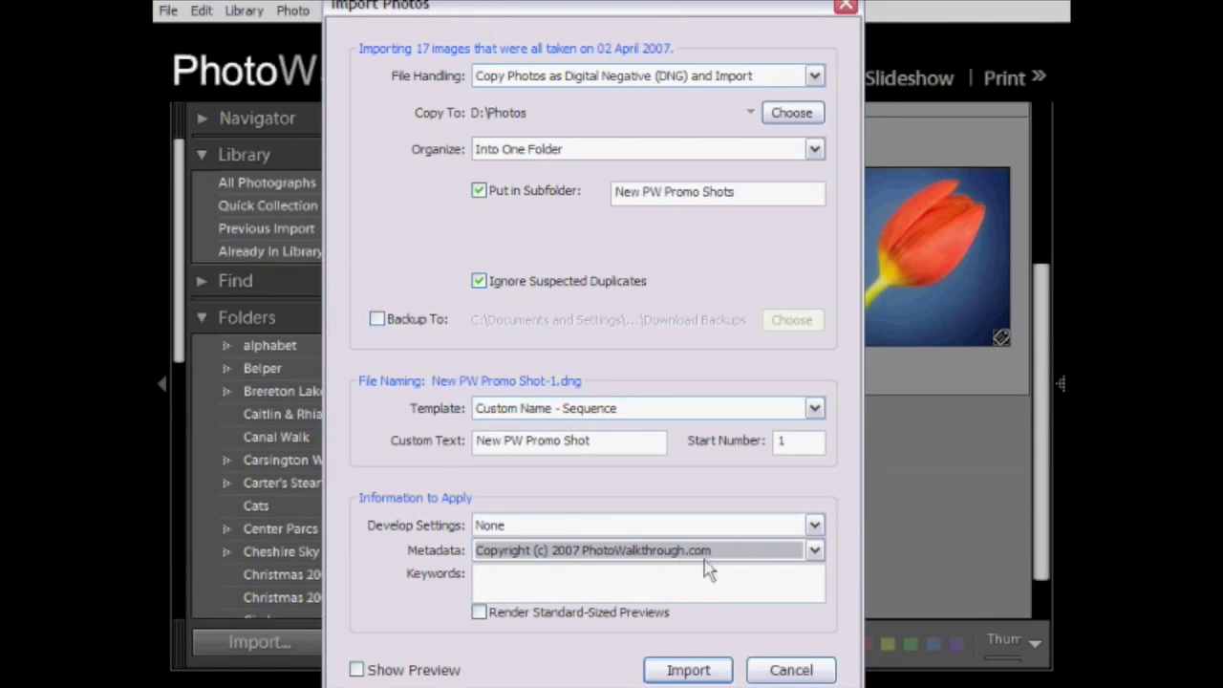
pyautogui.click(626, 580)
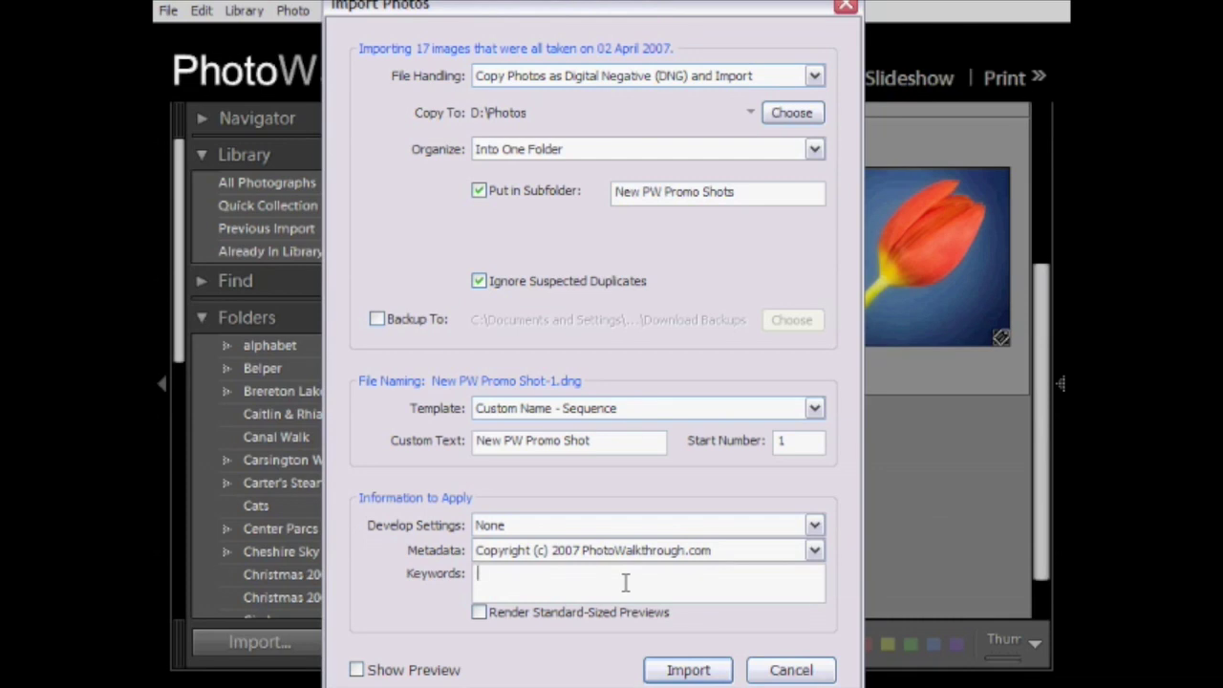
# Type the keywords lens,promo in the Keywords box, fixing a mistyped entry first.
pyautogui.write('studfi')
pyautogui.press('BackSpace')
pyautogui.press('BackSpace')
pyautogui.press('BackSpace')
pyautogui.press('BackSpace')
pyautogui.write('lens,promo')
pyautogui.click(478, 573)
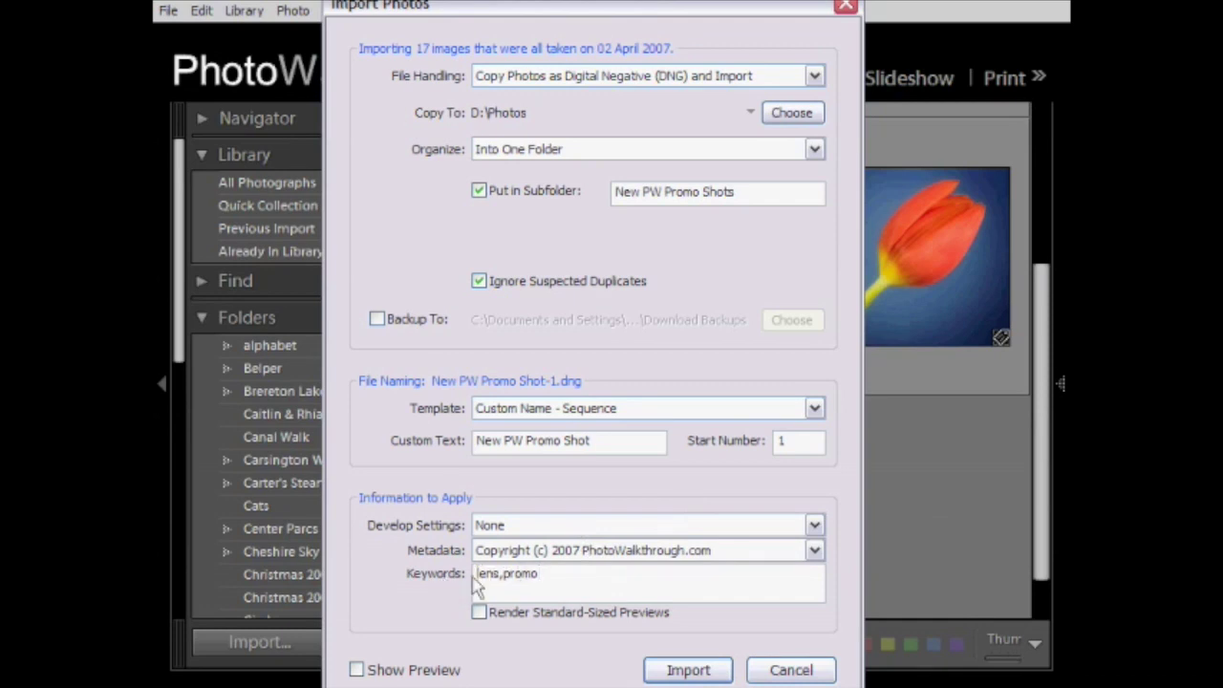
pyautogui.click(535, 585)
pyautogui.moveTo(562, 572); pyautogui.dragTo(475, 574)
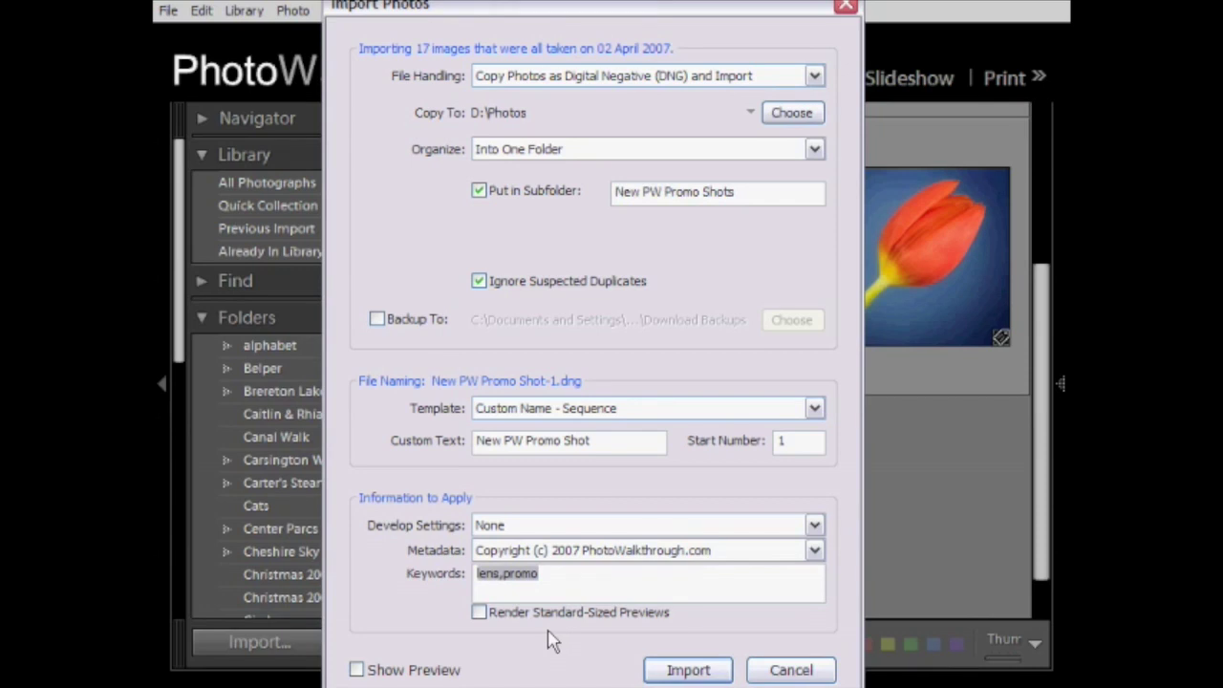
pyautogui.click(563, 579)
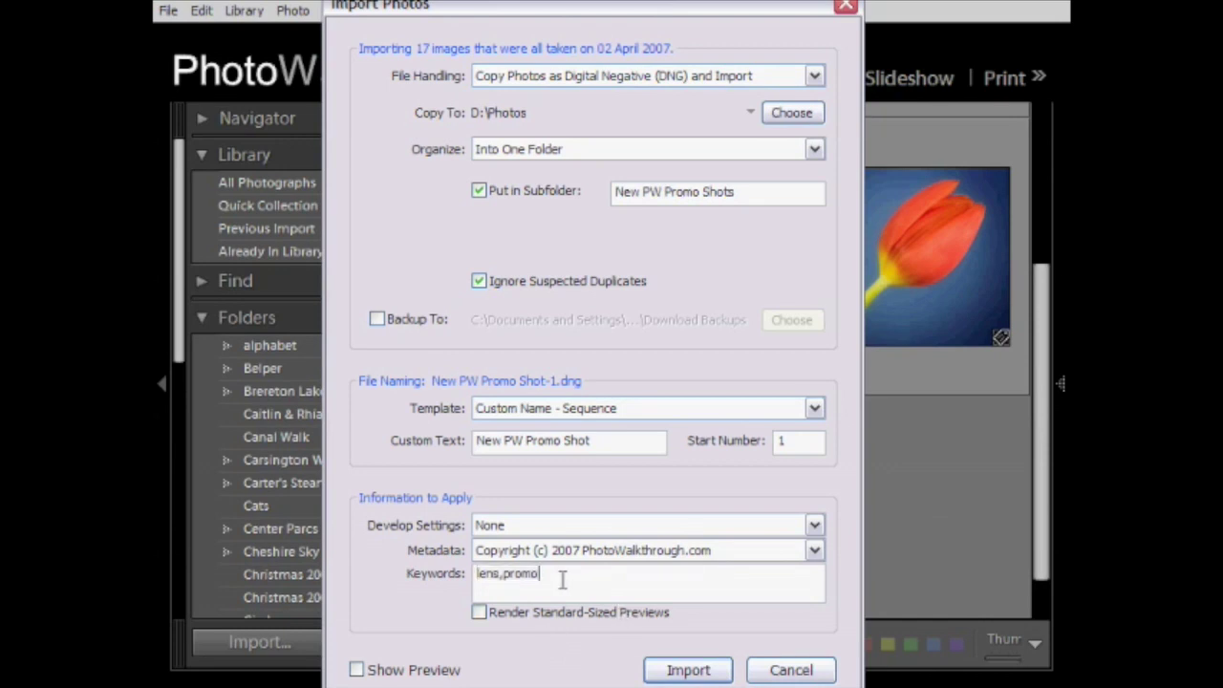
pyautogui.moveTo(563, 579); pyautogui.dragTo(442, 566)
pyautogui.click(552, 574)
pyautogui.moveTo(545, 12); pyautogui.dragTo(502, 19)
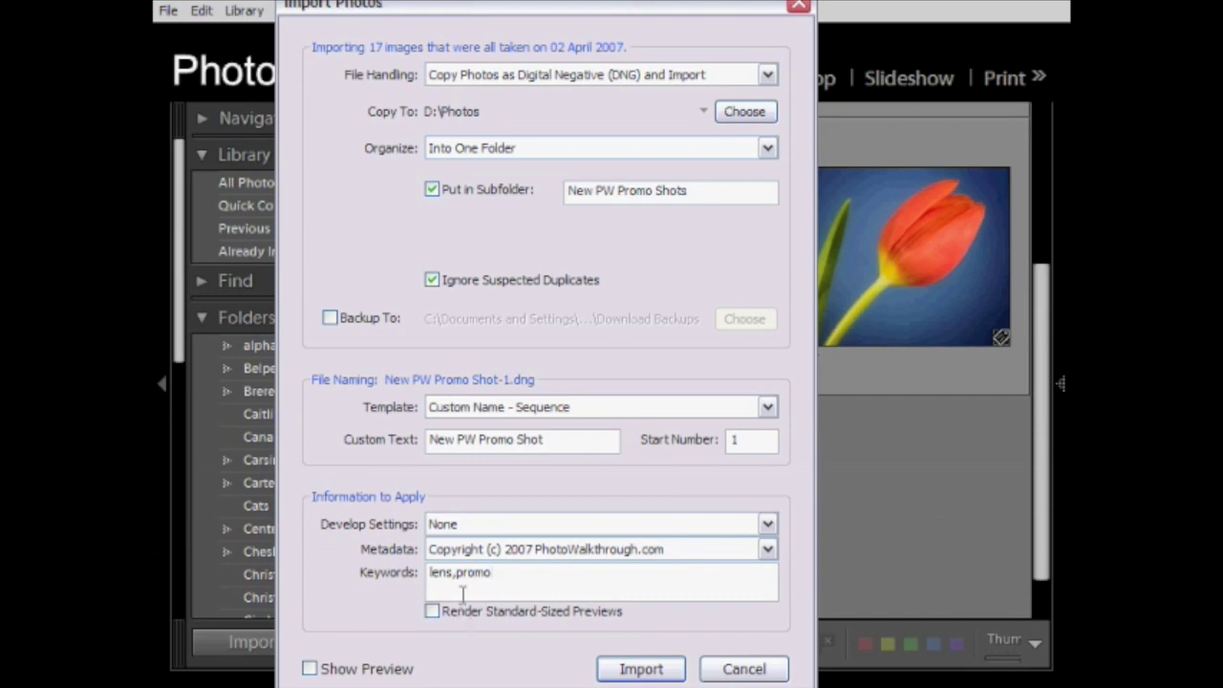
pyautogui.moveTo(503, 584); pyautogui.dragTo(397, 571)
pyautogui.click(507, 589)
pyautogui.moveTo(636, 11); pyautogui.dragTo(530, 28)
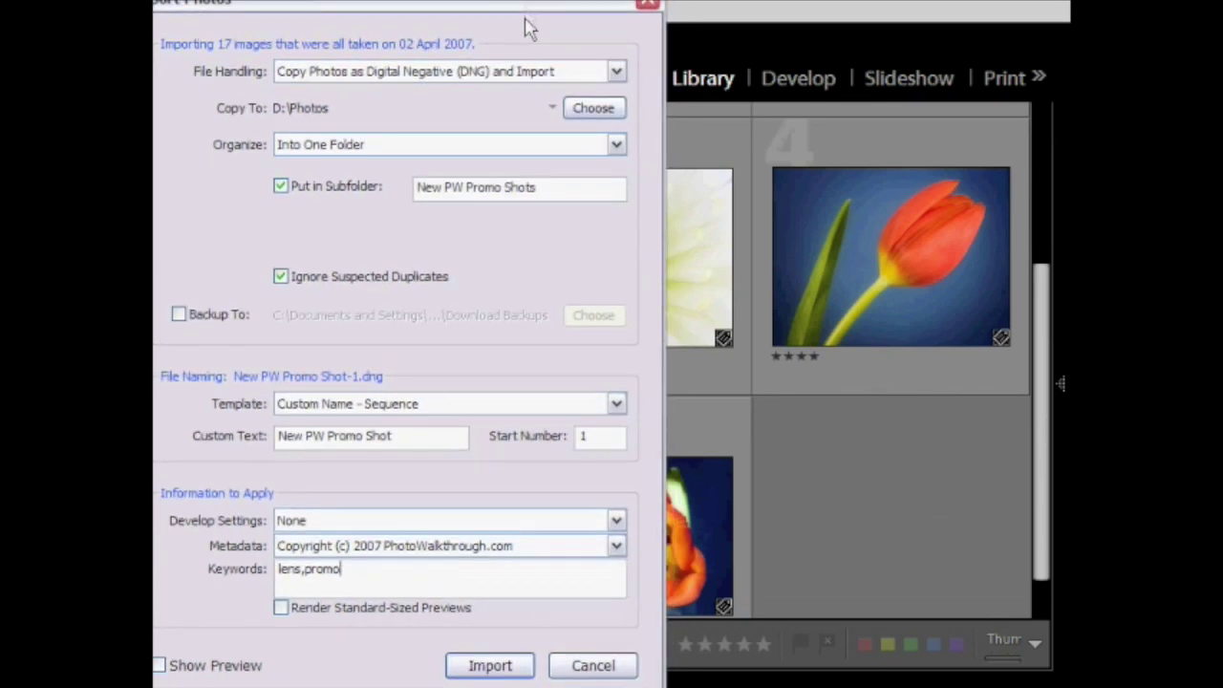
# Turn on Show Preview and scroll through the thumbnails from _MG_1845 to _MG_1861.
pyautogui.click(160, 666)
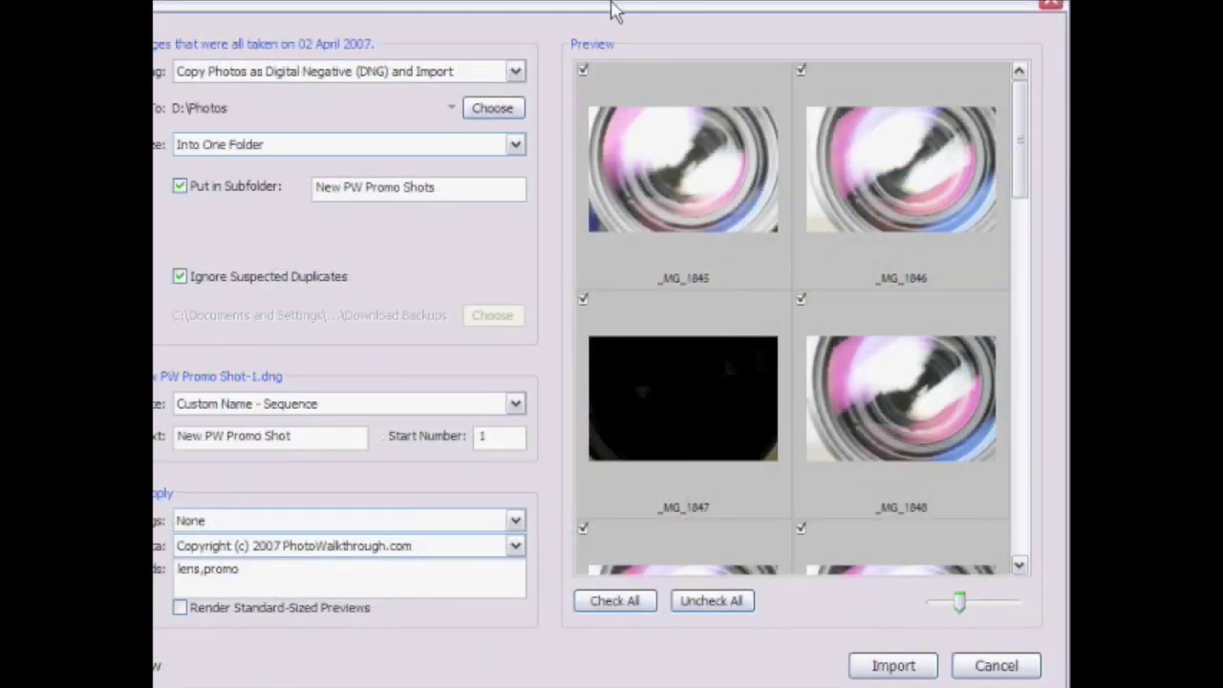
pyautogui.moveTo(612, 10); pyautogui.dragTo(641, 9)
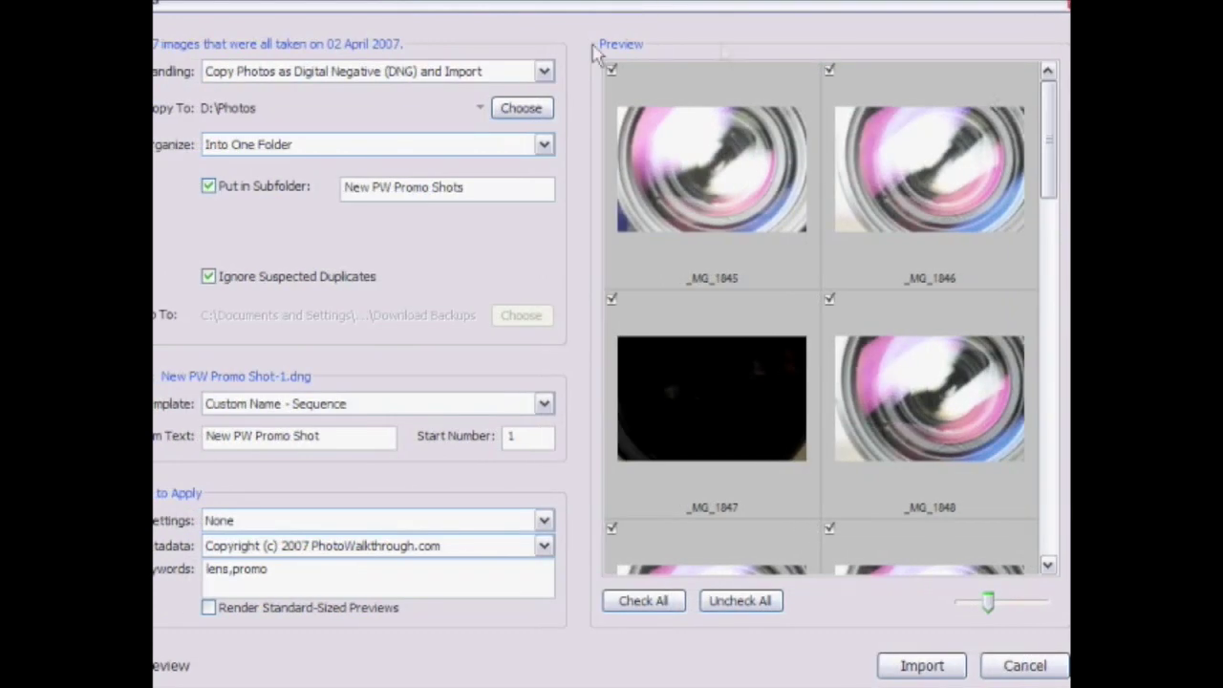
pyautogui.moveTo(1051, 120); pyautogui.dragTo(1013, 92)
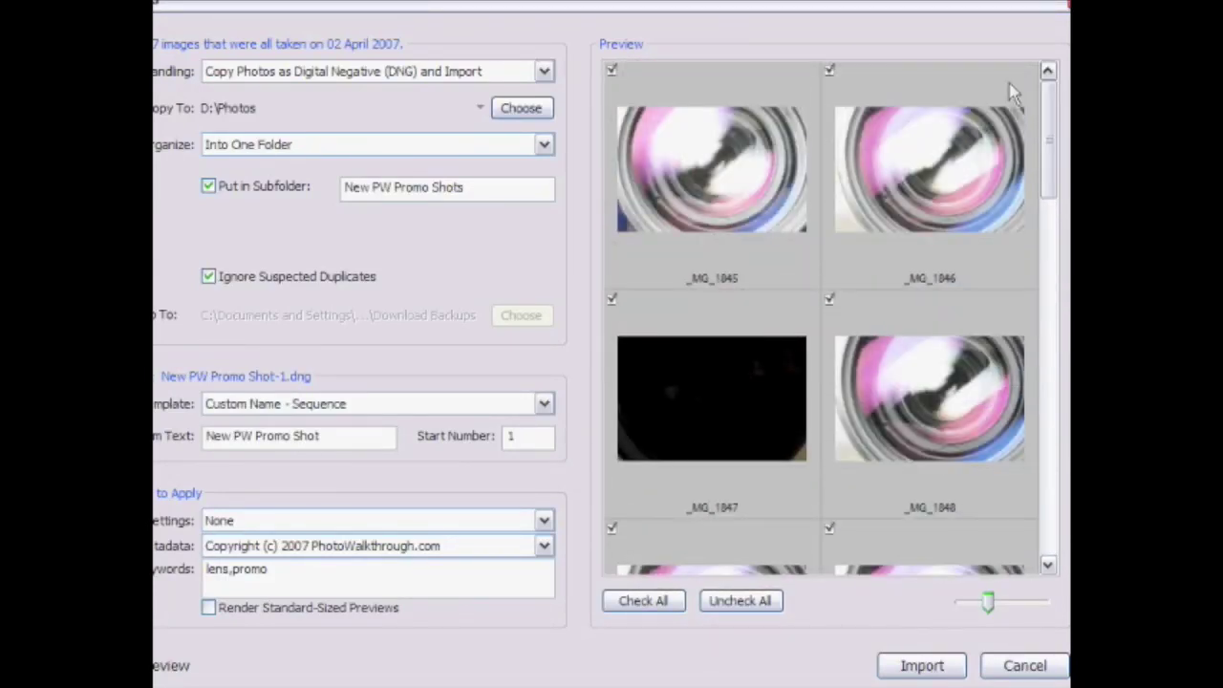
pyautogui.click(734, 174)
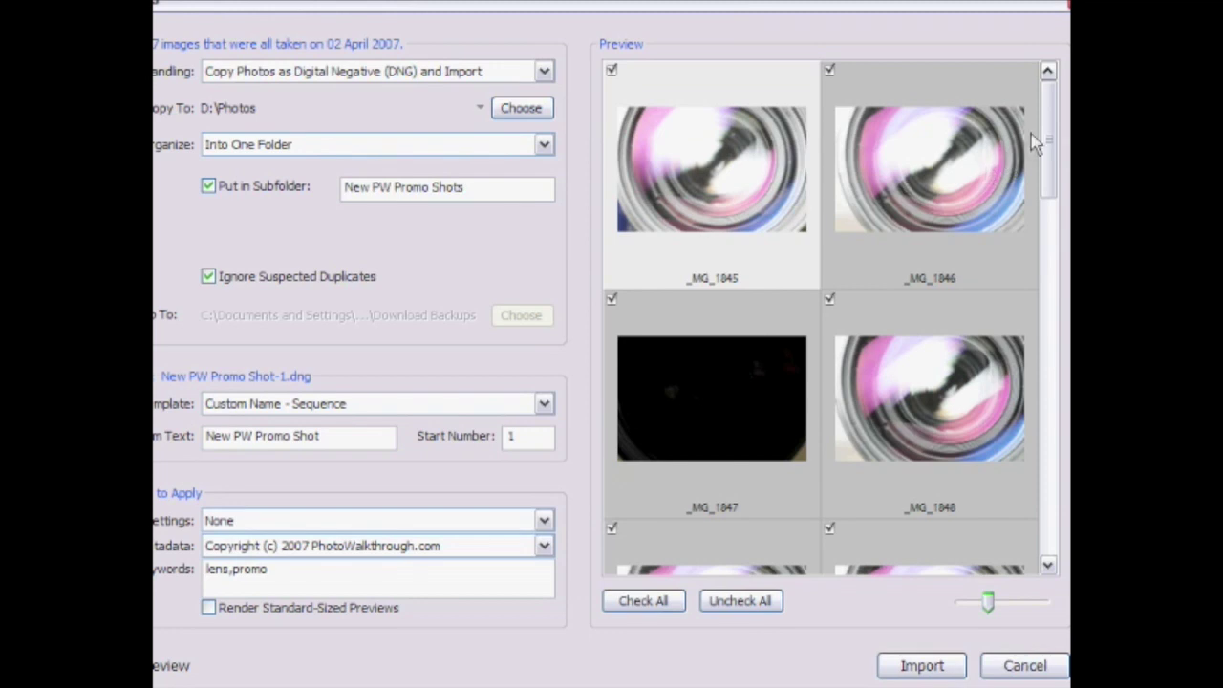
pyautogui.moveTo(1047, 109); pyautogui.dragTo(1046, 334)
pyautogui.scroll(-1, 693, 492)
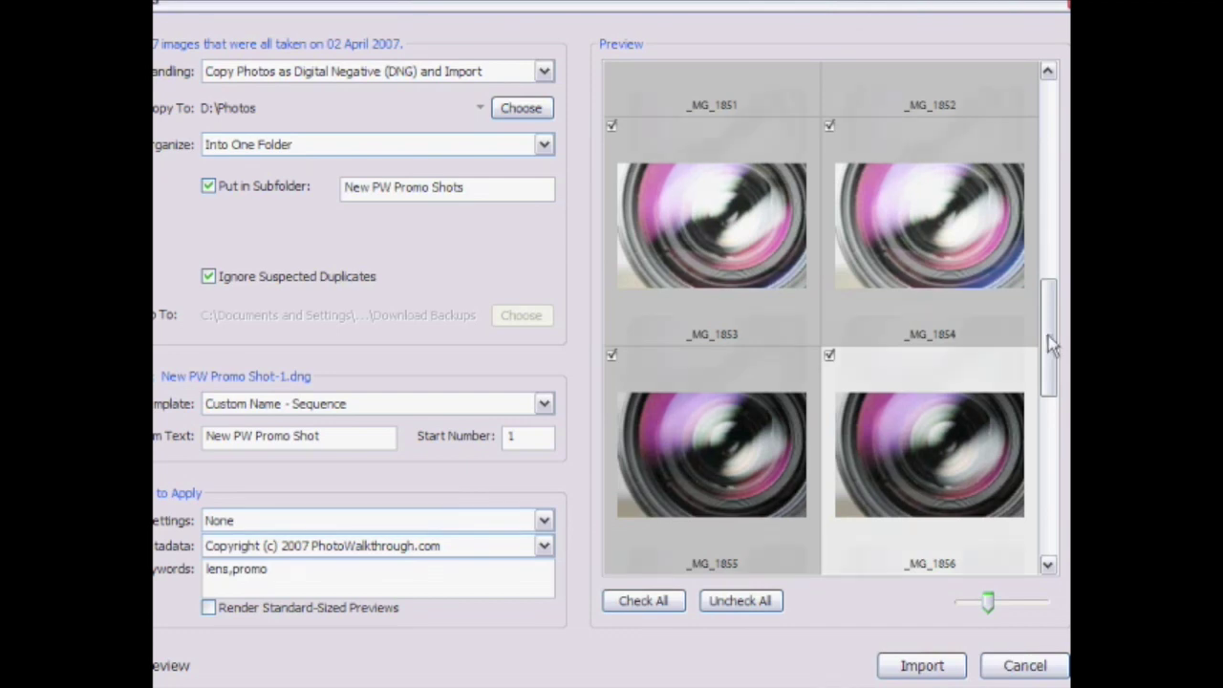
pyautogui.moveTo(1051, 341); pyautogui.dragTo(1043, 515)
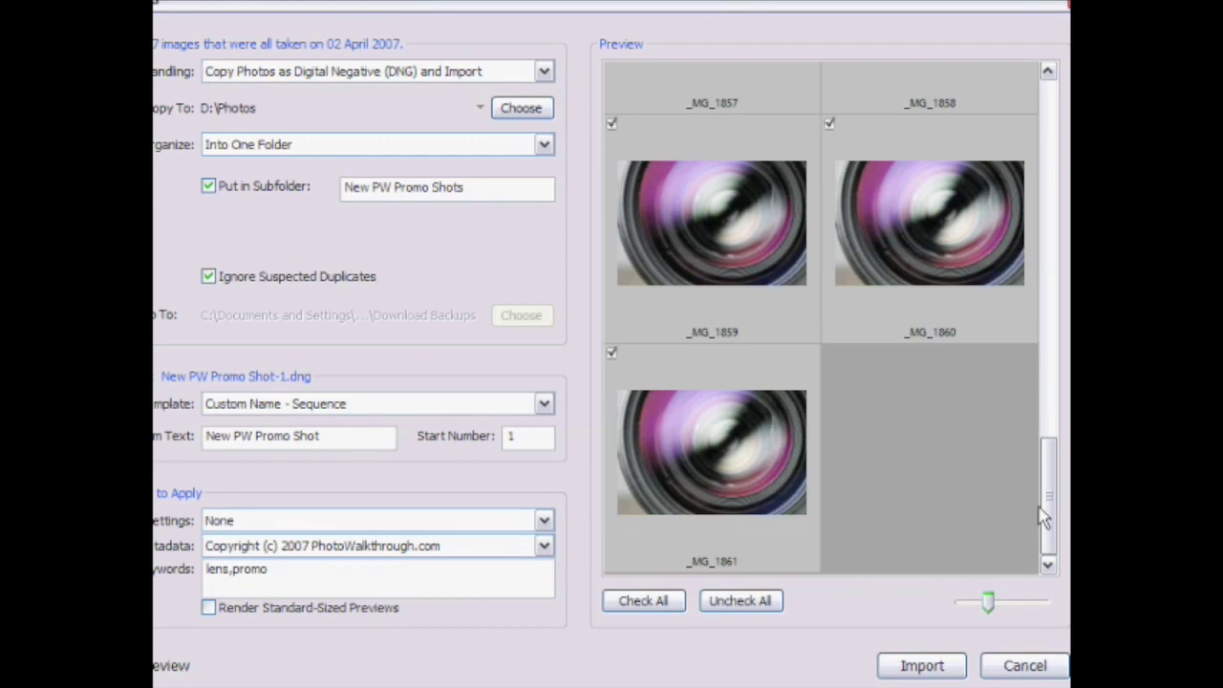
pyautogui.moveTo(1045, 508); pyautogui.dragTo(1058, 460)
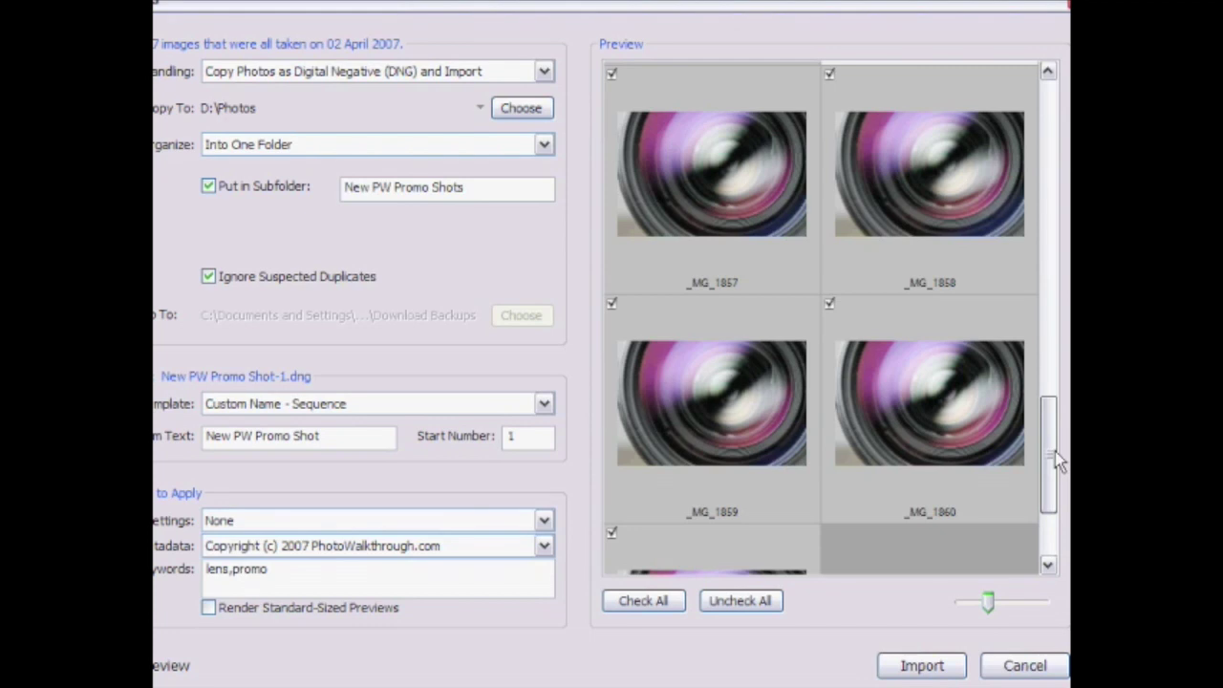
pyautogui.moveTo(1058, 460)
pyautogui.mouseDown()
pyautogui.moveTo(1056, 449)
pyautogui.moveTo(1057, 516)
pyautogui.moveTo(1049, 489)
pyautogui.mouseUp()
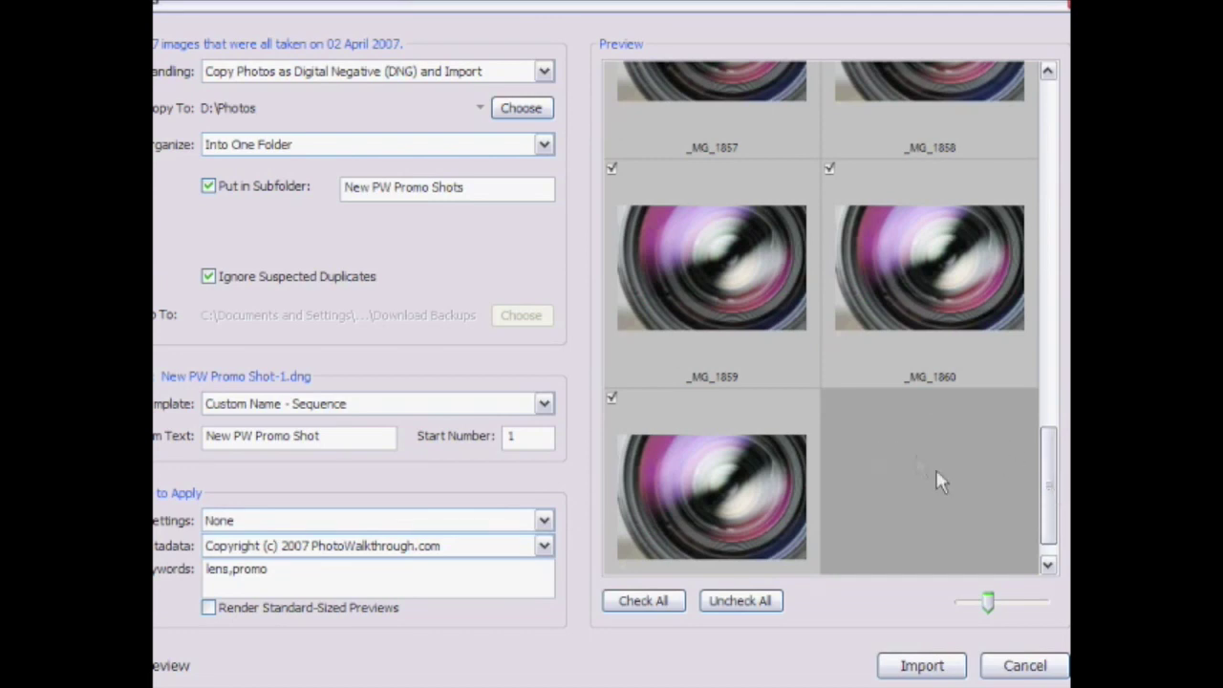
pyautogui.moveTo(1048, 477); pyautogui.dragTo(1048, 96)
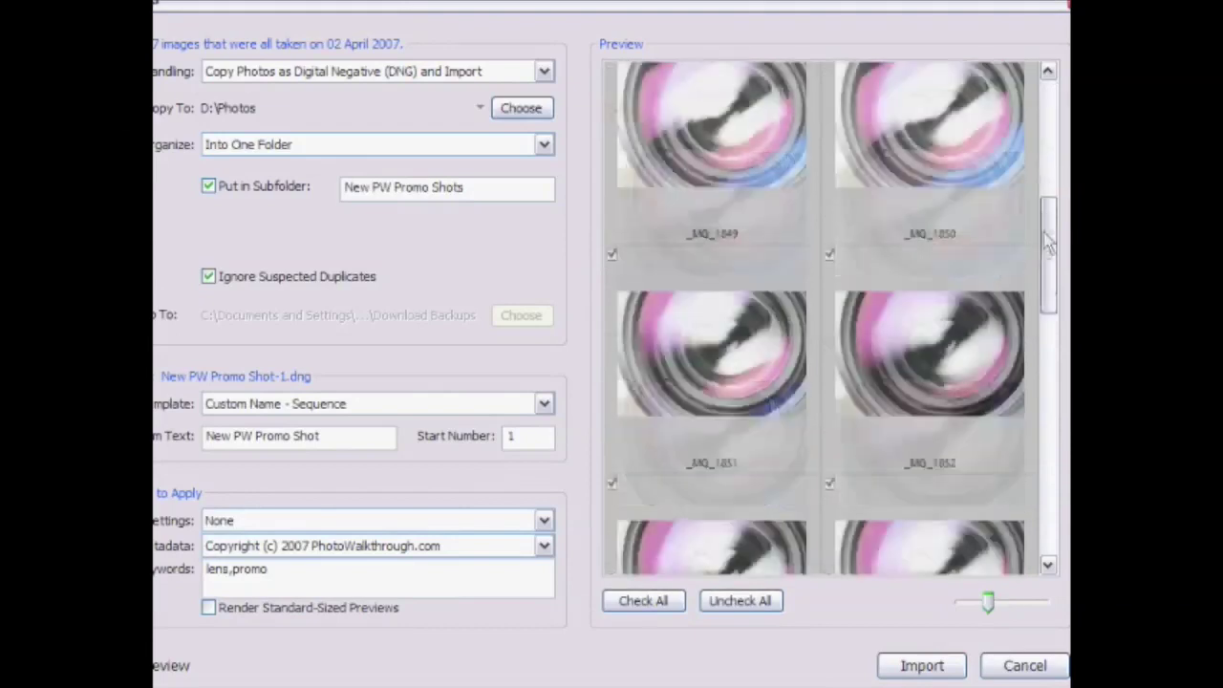
# Uncheck only the black _MG_1847 frame, keeping _MG_1845, _MG_1846 and _MG_1848 checked.
pyautogui.click(611, 71)
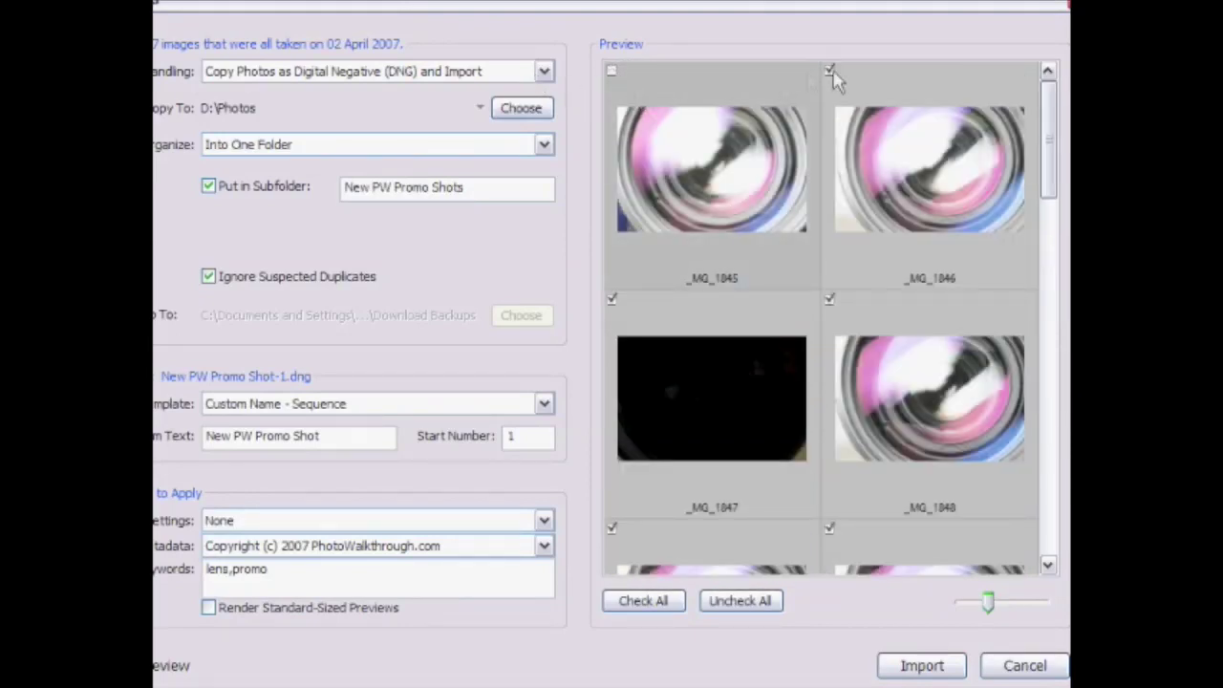
pyautogui.click(829, 71)
pyautogui.click(611, 70)
pyautogui.click(829, 71)
pyautogui.click(612, 302)
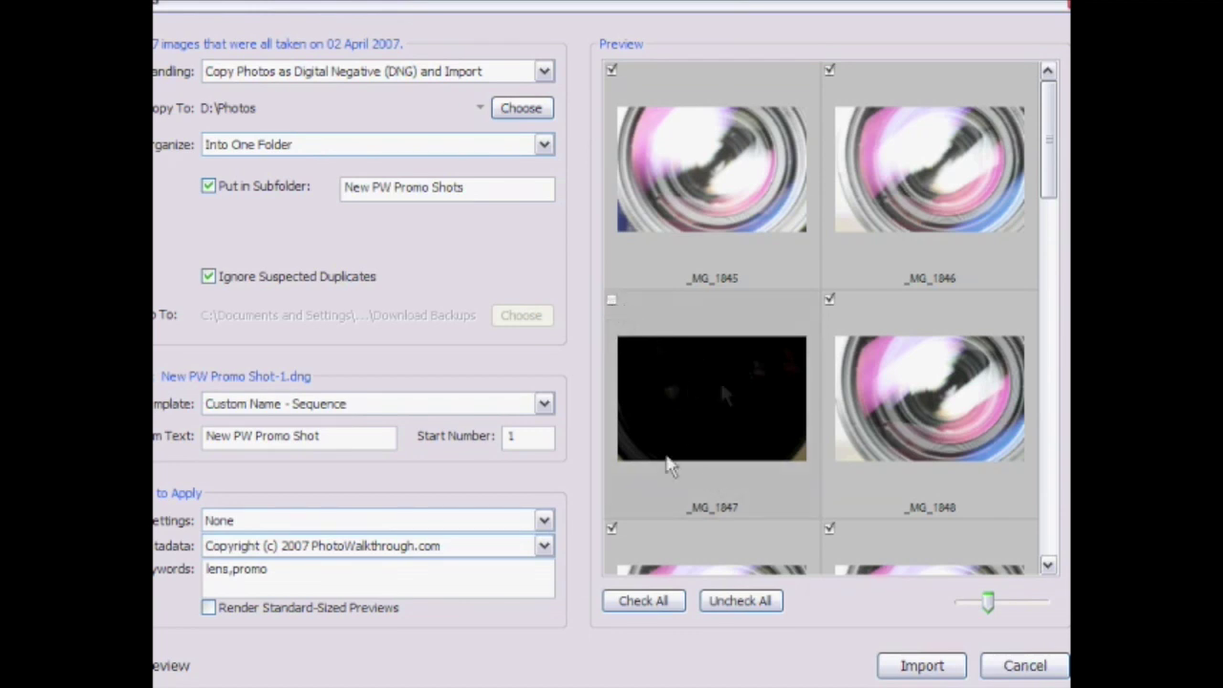
pyautogui.moveTo(1055, 141); pyautogui.dragTo(1048, 492)
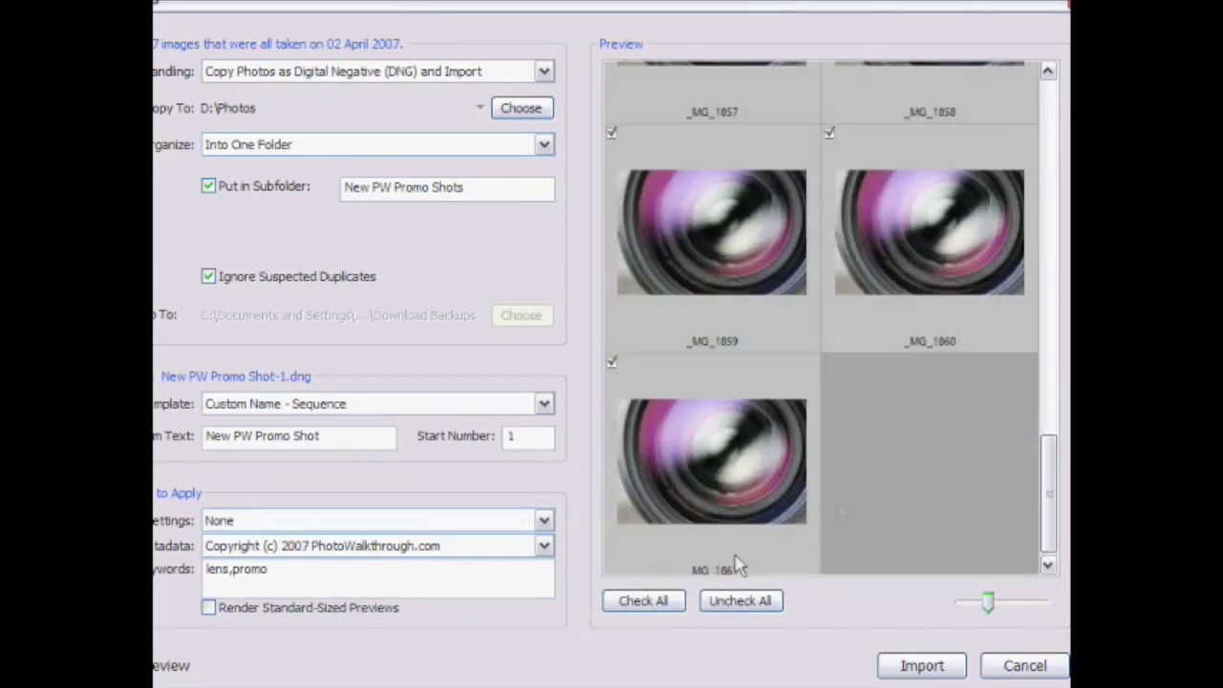
pyautogui.moveTo(985, 604)
pyautogui.mouseDown()
pyautogui.moveTo(969, 602)
pyautogui.moveTo(998, 603)
pyautogui.moveTo(979, 616)
pyautogui.mouseUp()
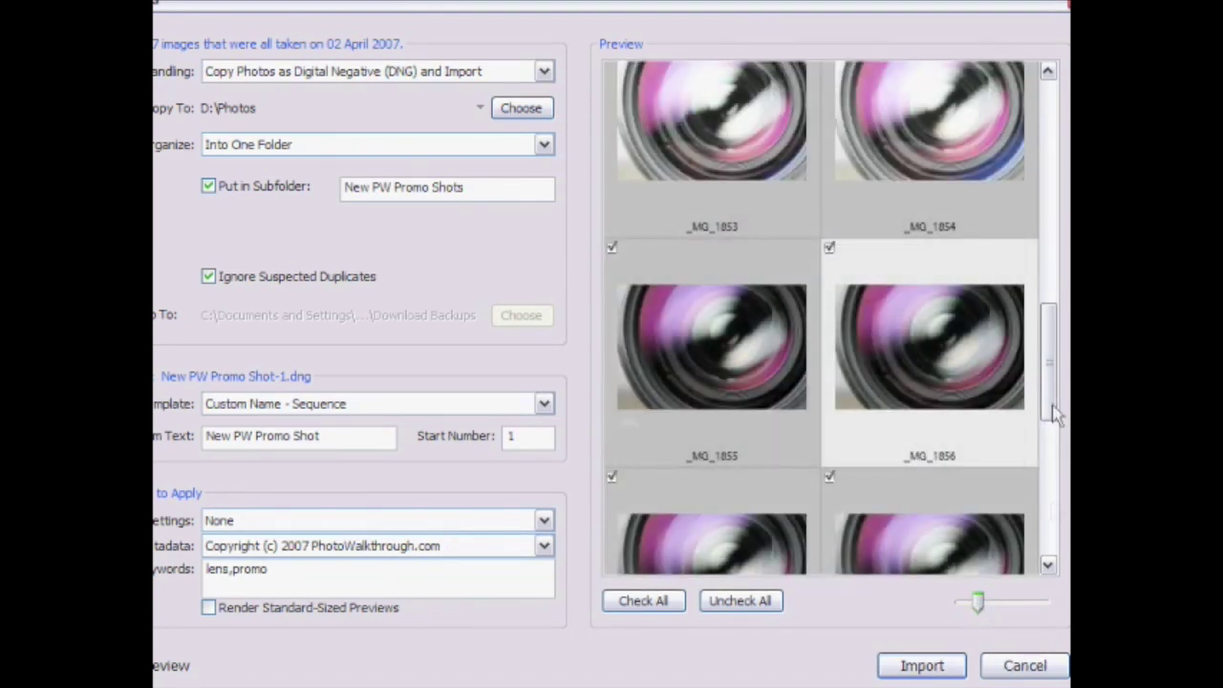
pyautogui.moveTo(1051, 415); pyautogui.dragTo(1055, 132)
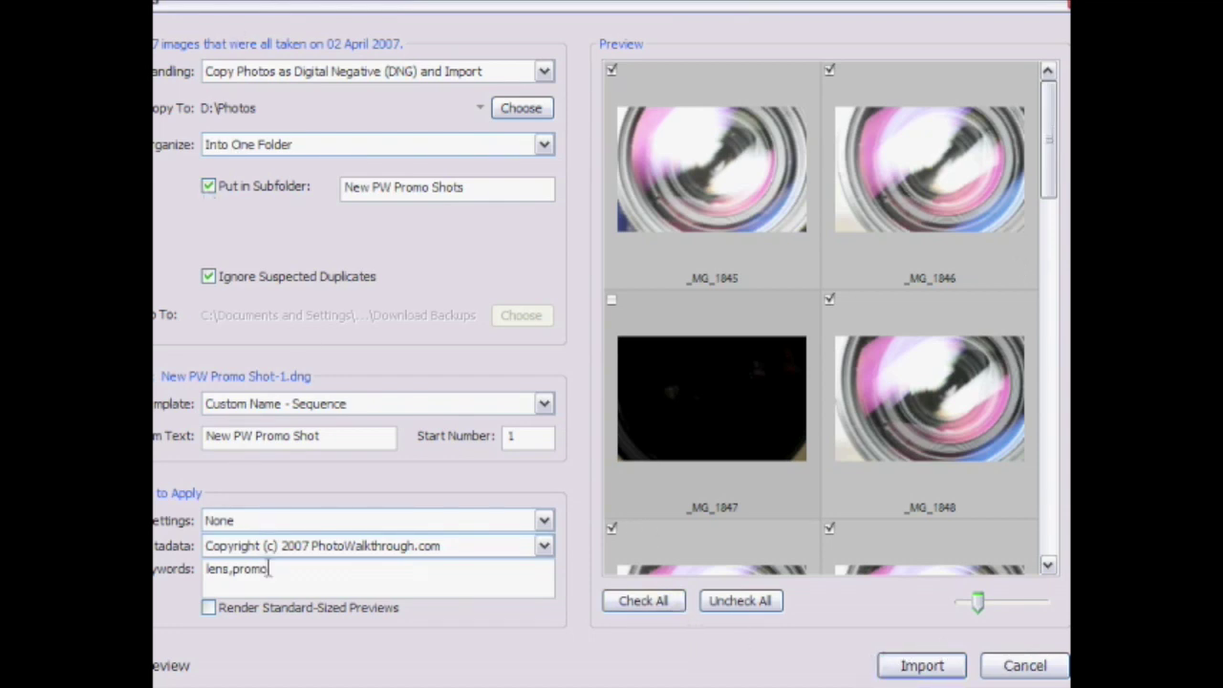
# Start importing the checked photos as DNG copies.
pyautogui.click(929, 669)
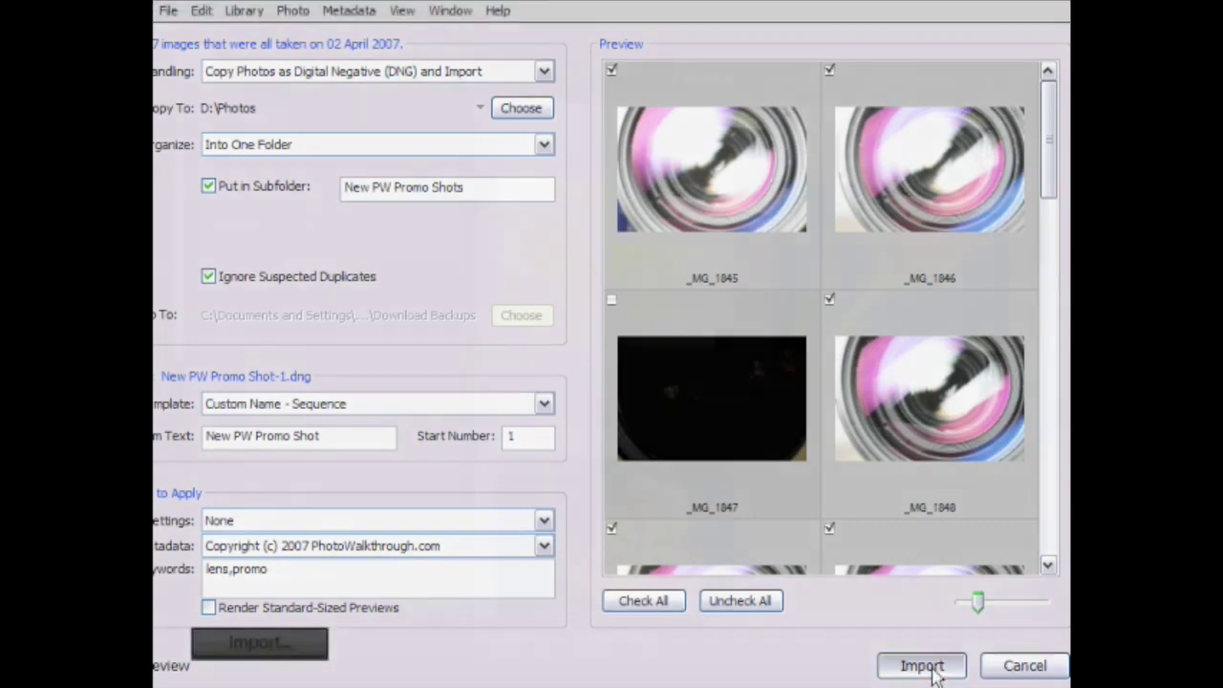